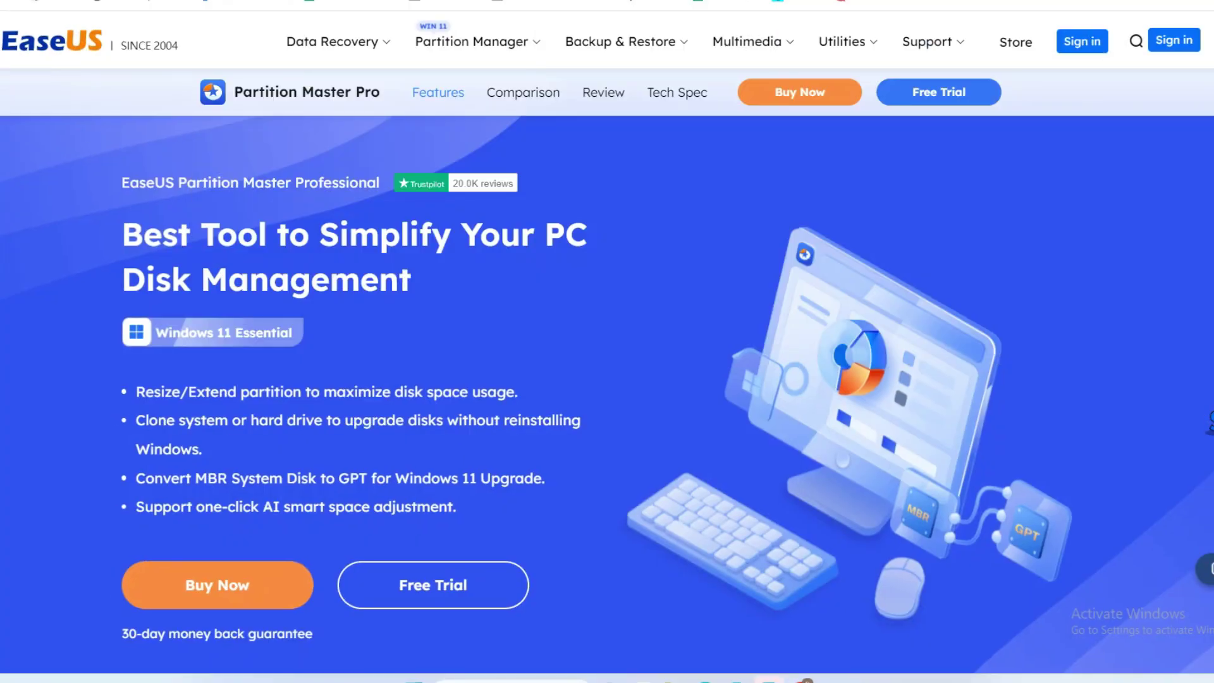
Scroll down through the product page's feature sections in the browser.
scroll(607, 341, "down", 2)
scroll(607, 342, "down", 4)
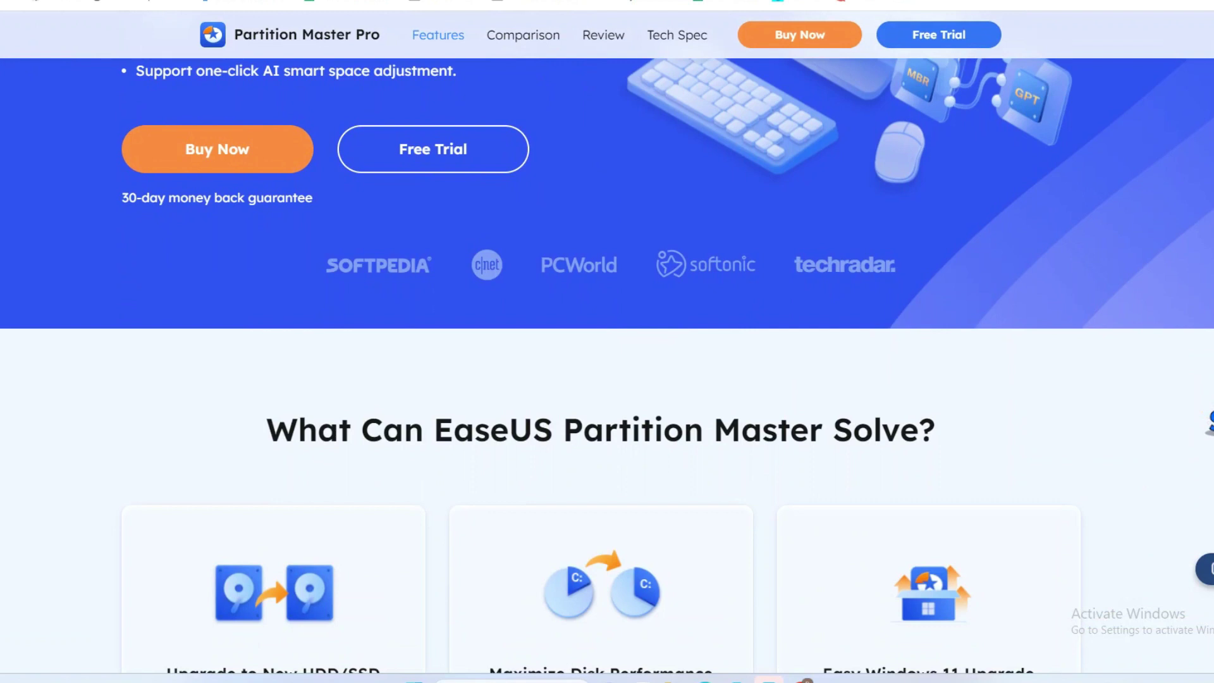
scroll(607, 342, "down", 4)
scroll(607, 341, "down", 2)
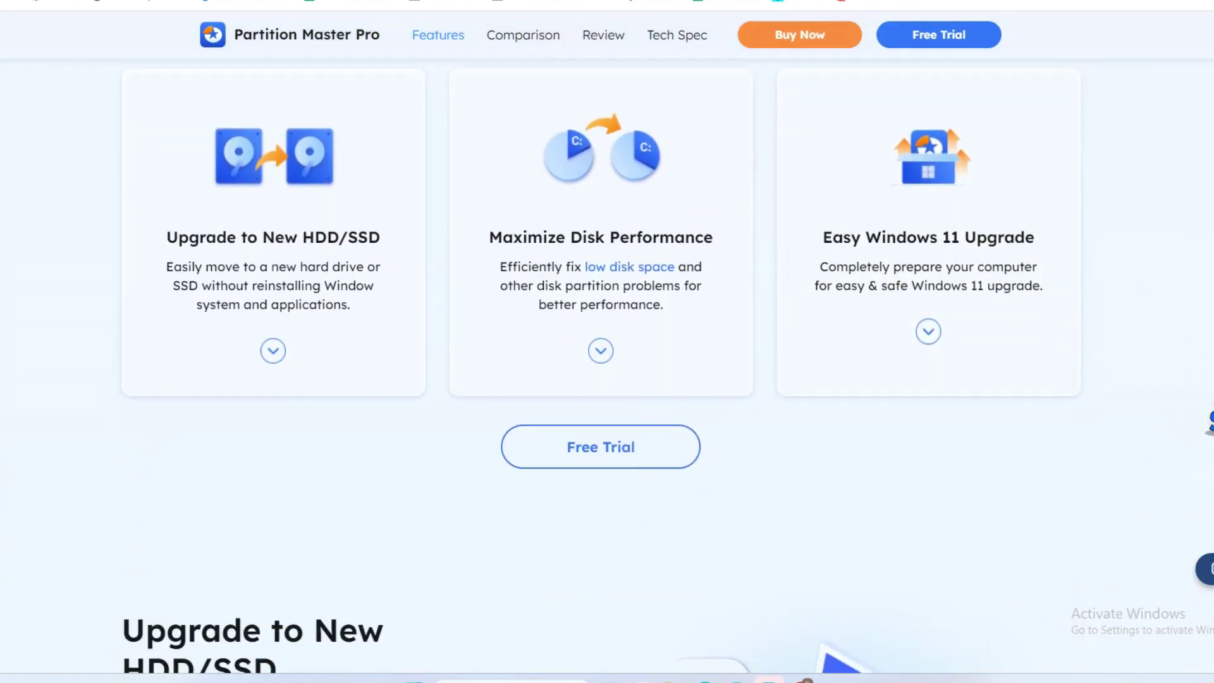
scroll(607, 342, "down", 2)
scroll(607, 341, "down", 6)
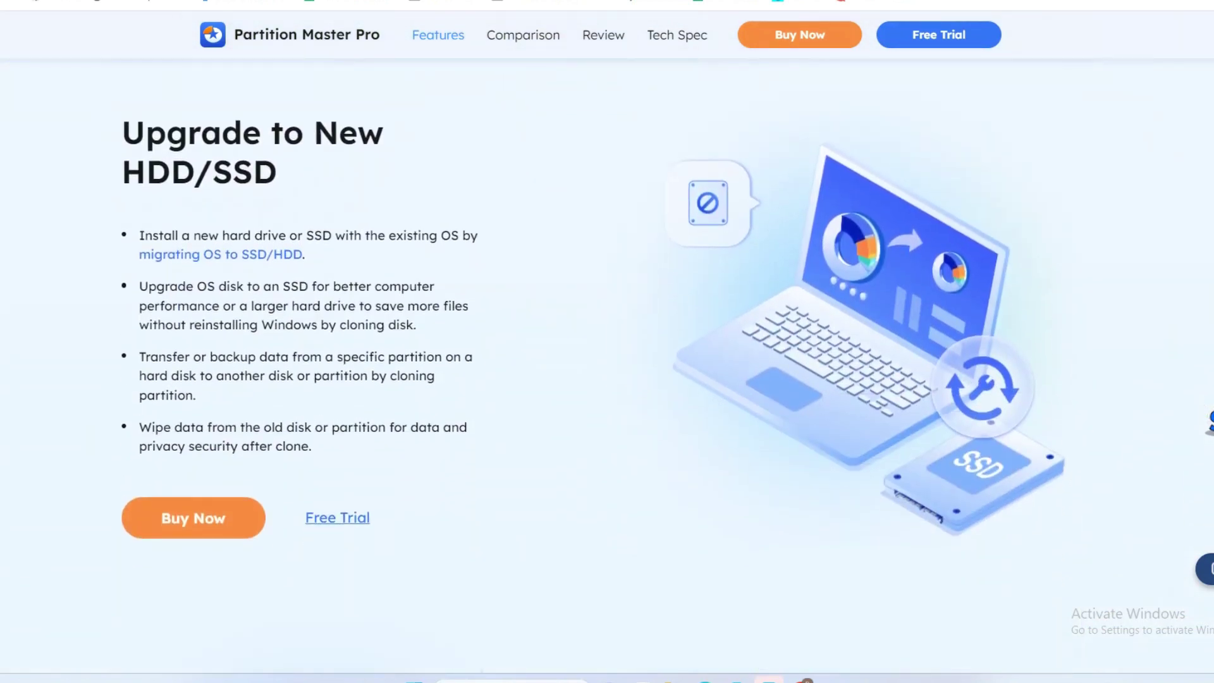
scroll(607, 341, "down", 5)
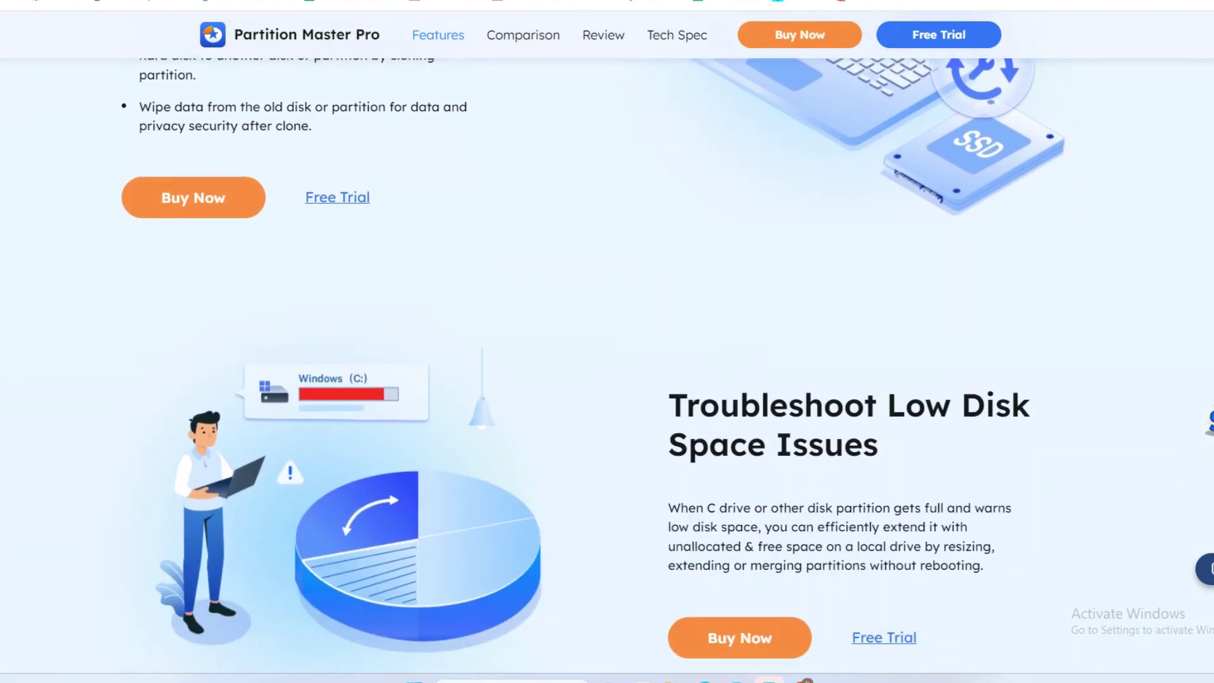
scroll(607, 341, "down", 6)
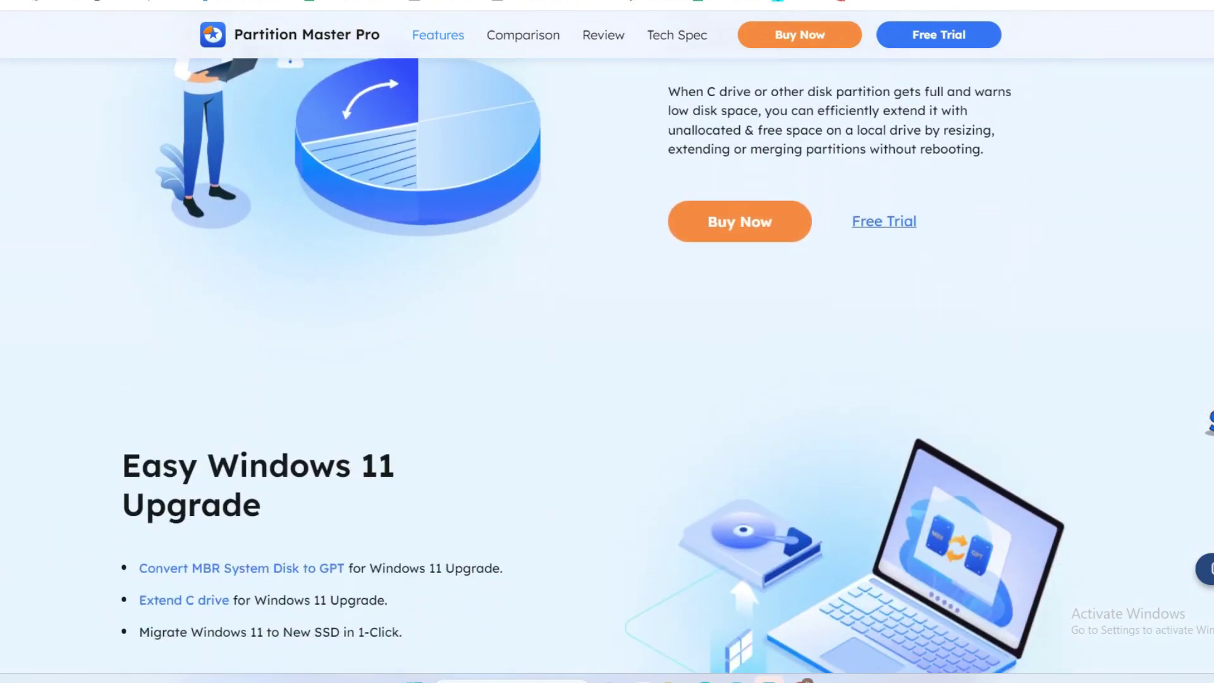
scroll(608, 341, "down", 8)
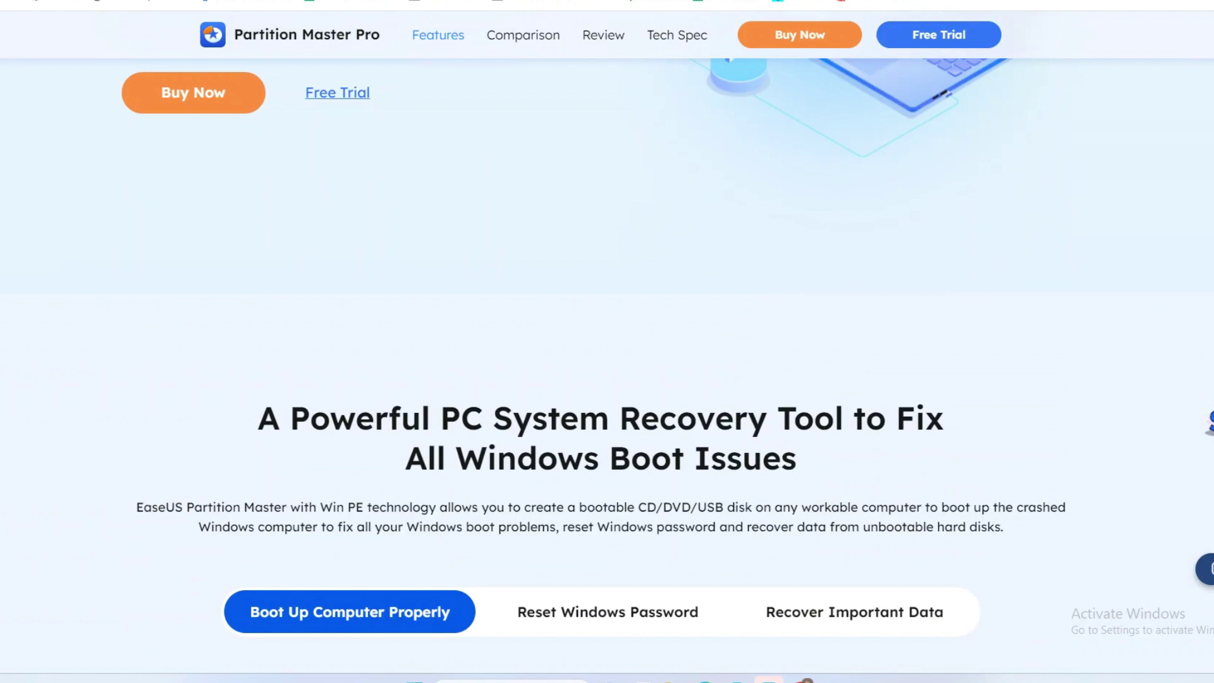
scroll(607, 341, "down", 6)
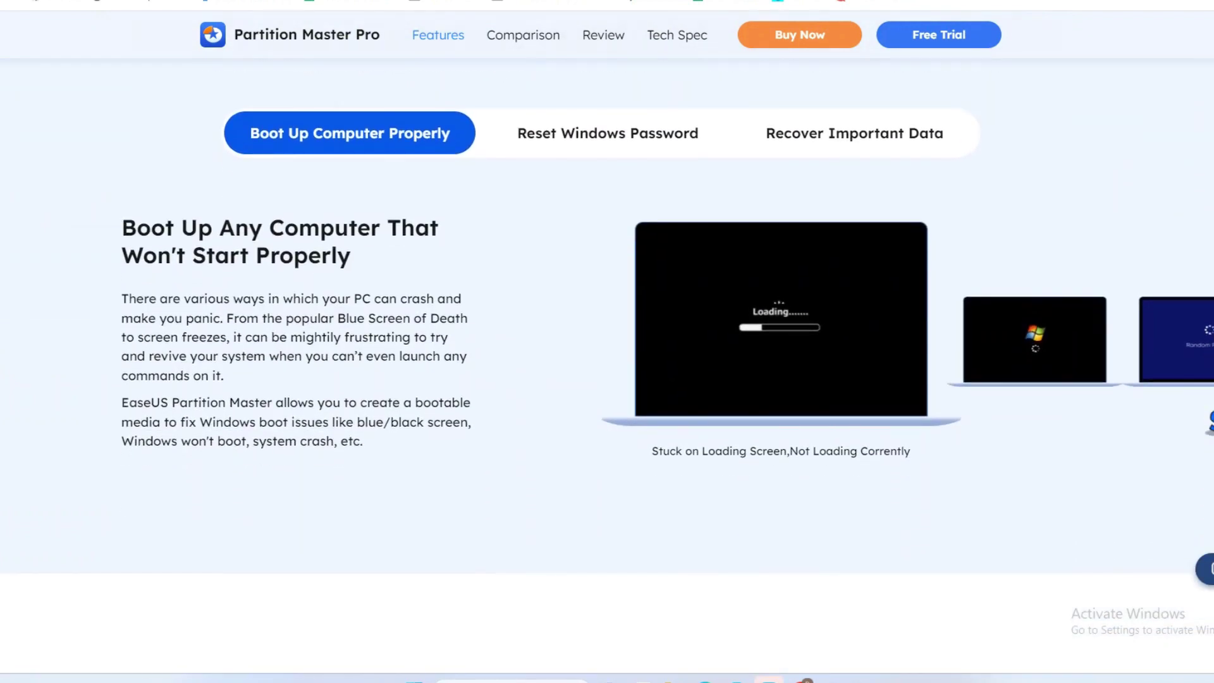
scroll(607, 342, "down", 1)
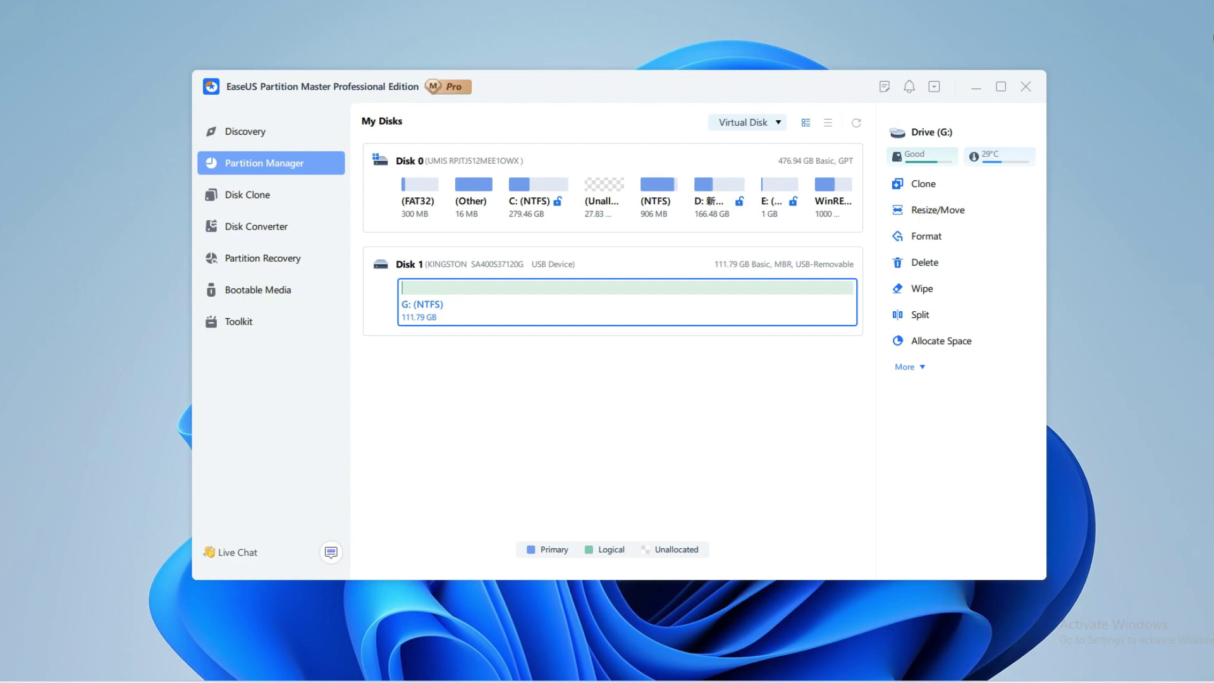
Queue a format of partition G: as FAT32 with the label 'New Volume'.
right_click(578, 288)
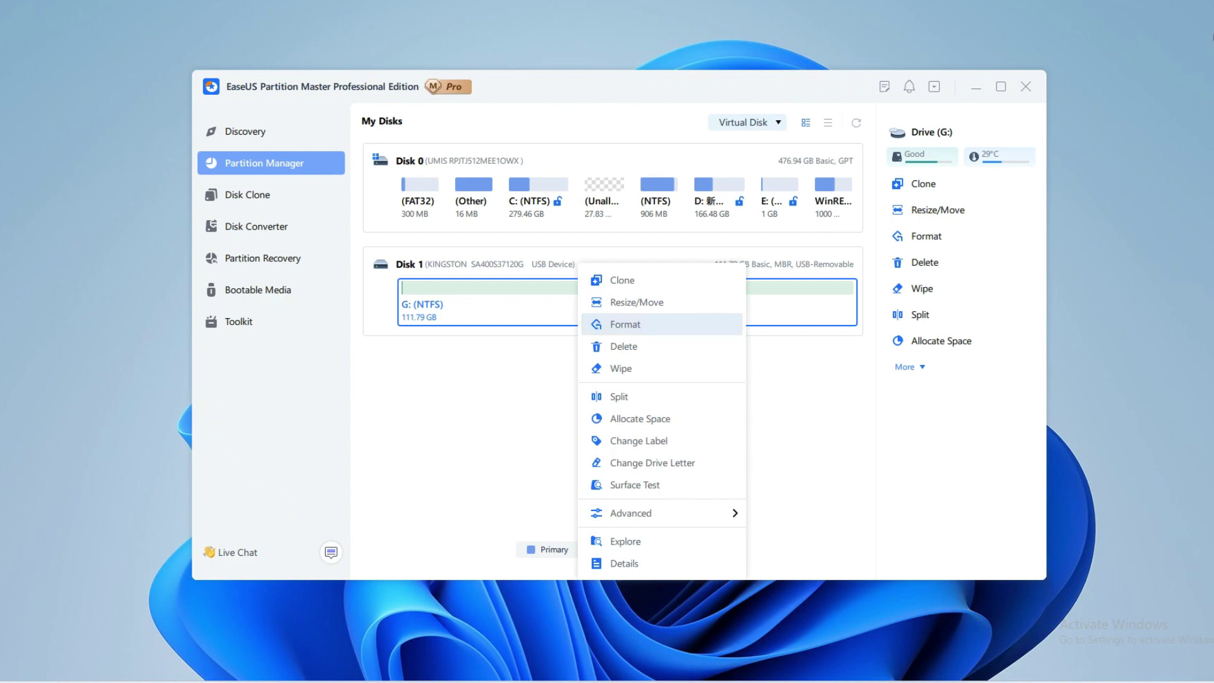
left_click(625, 324)
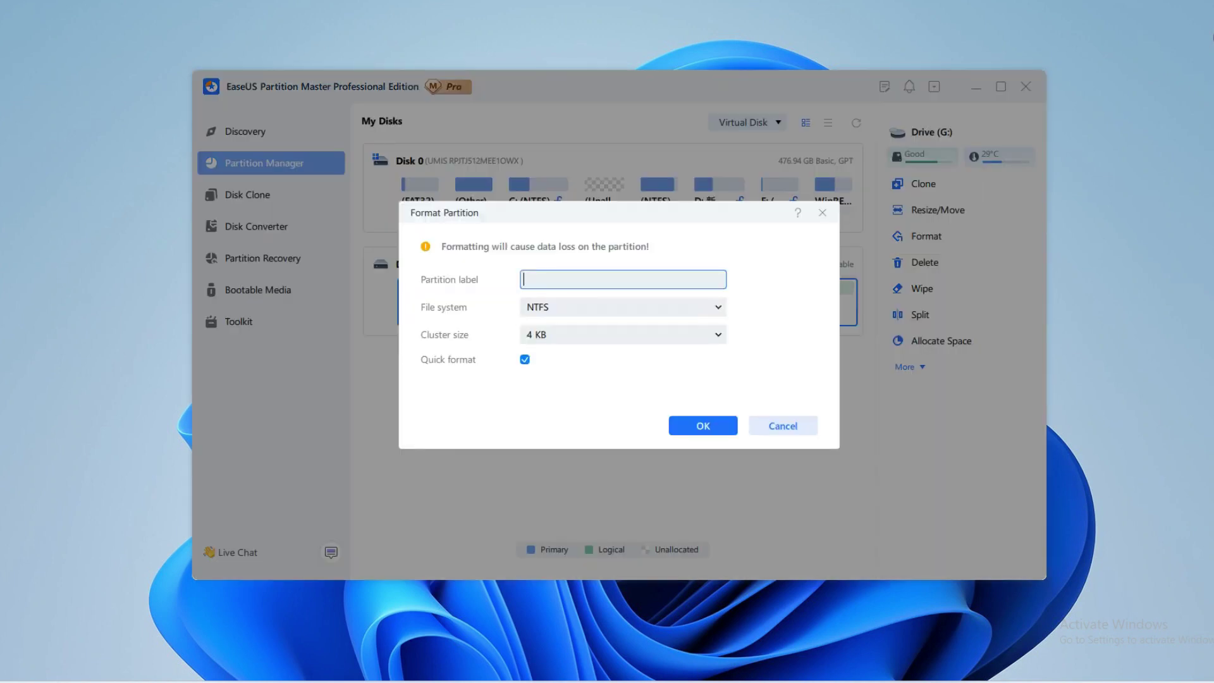
type("New Volume")
left_click(623, 307)
left_click(539, 333)
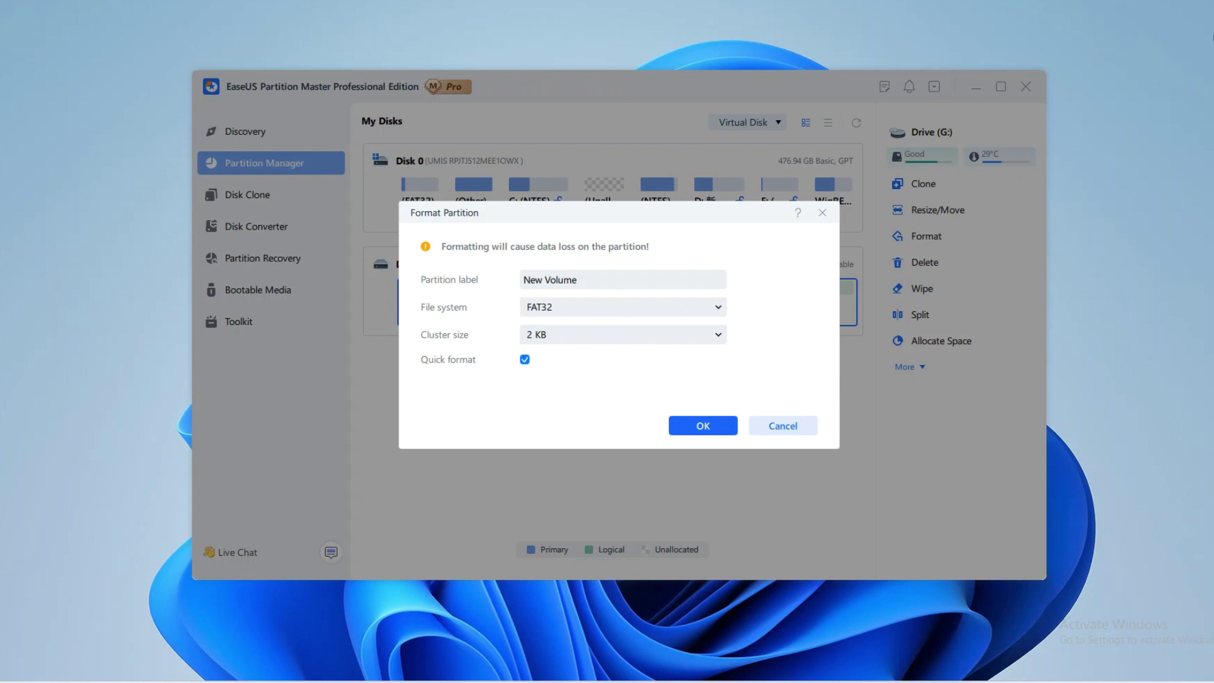
key("Return")
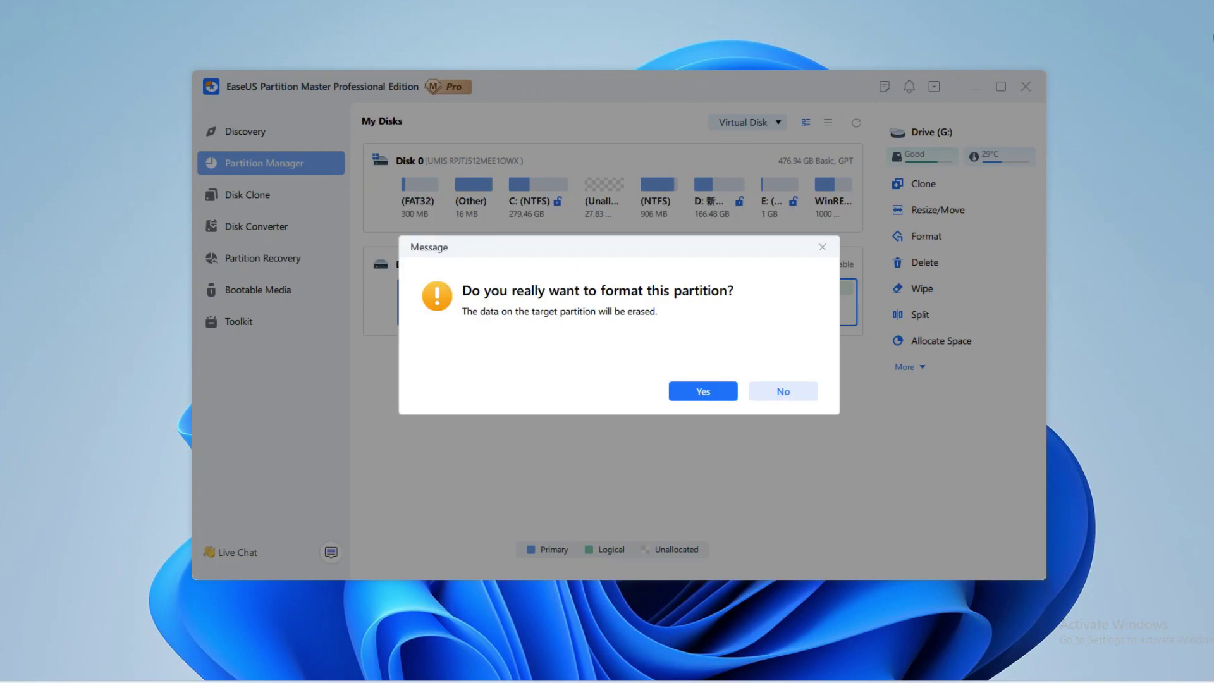
key("Return")
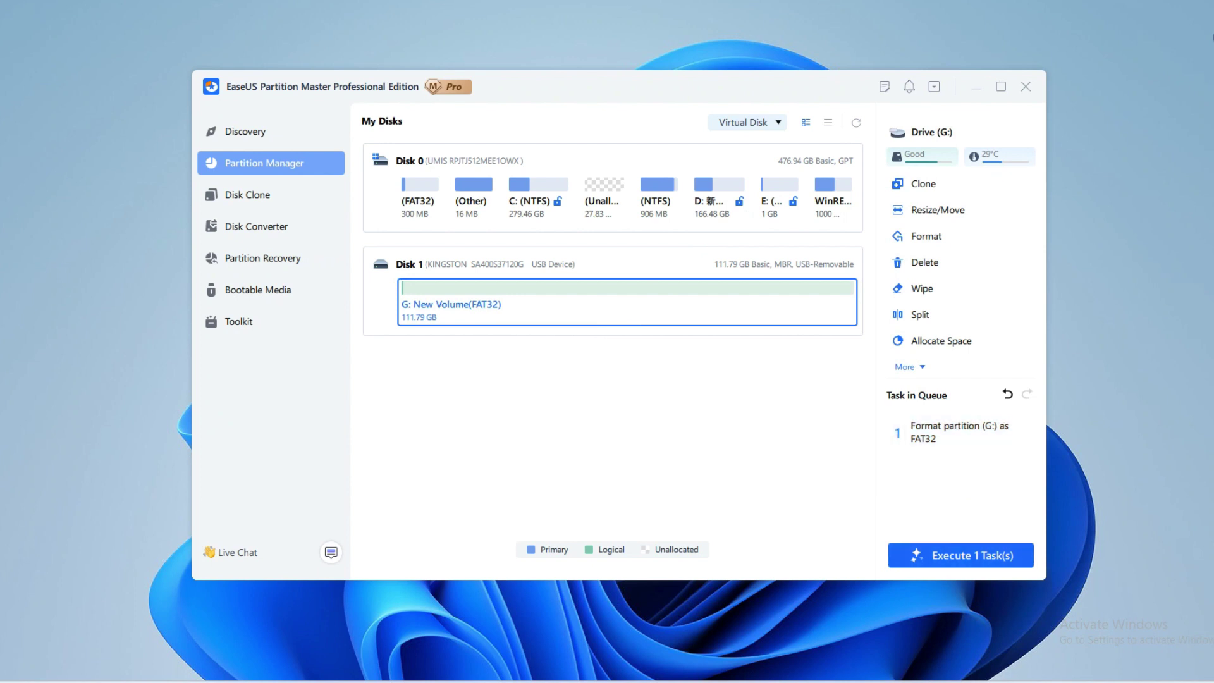
Apply the pending FAT32 format task for G: and dismiss the success page.
key("Return")
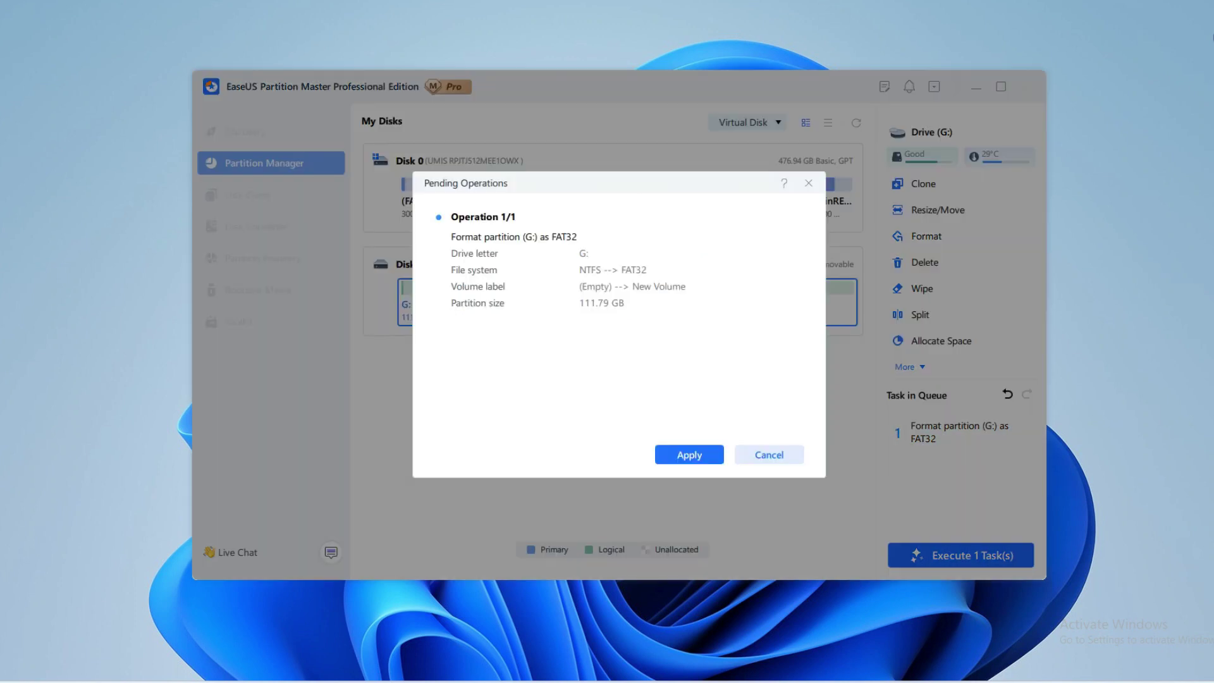
key("Return")
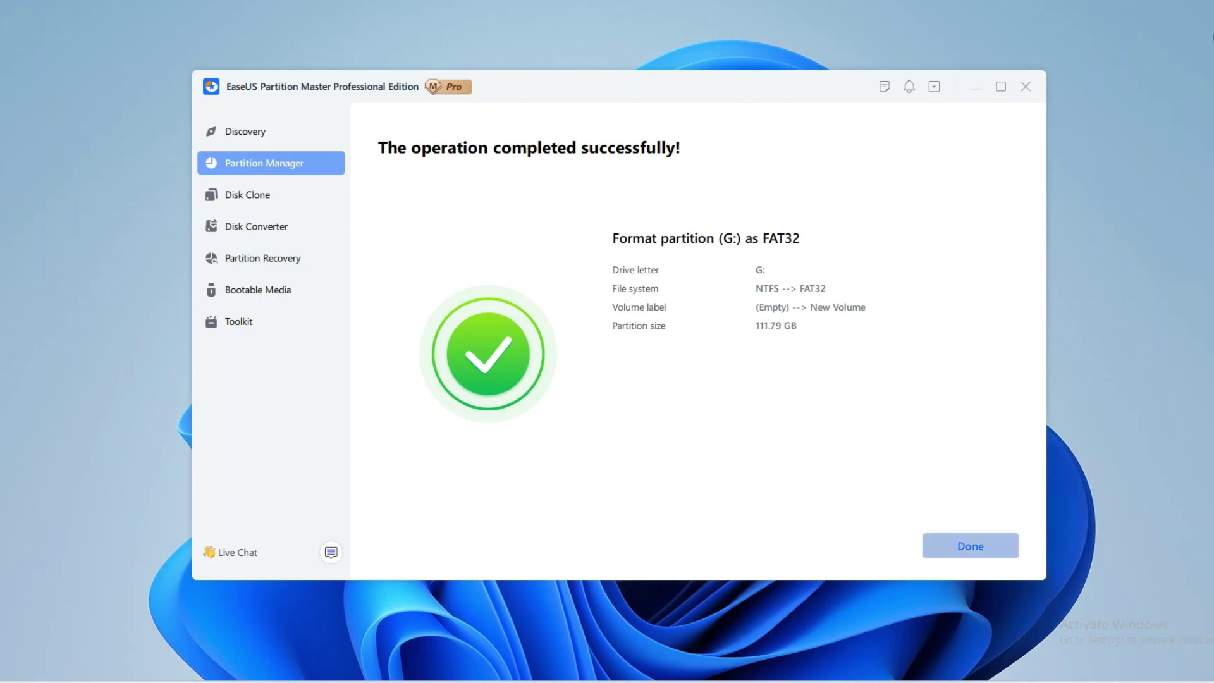
key("Return")
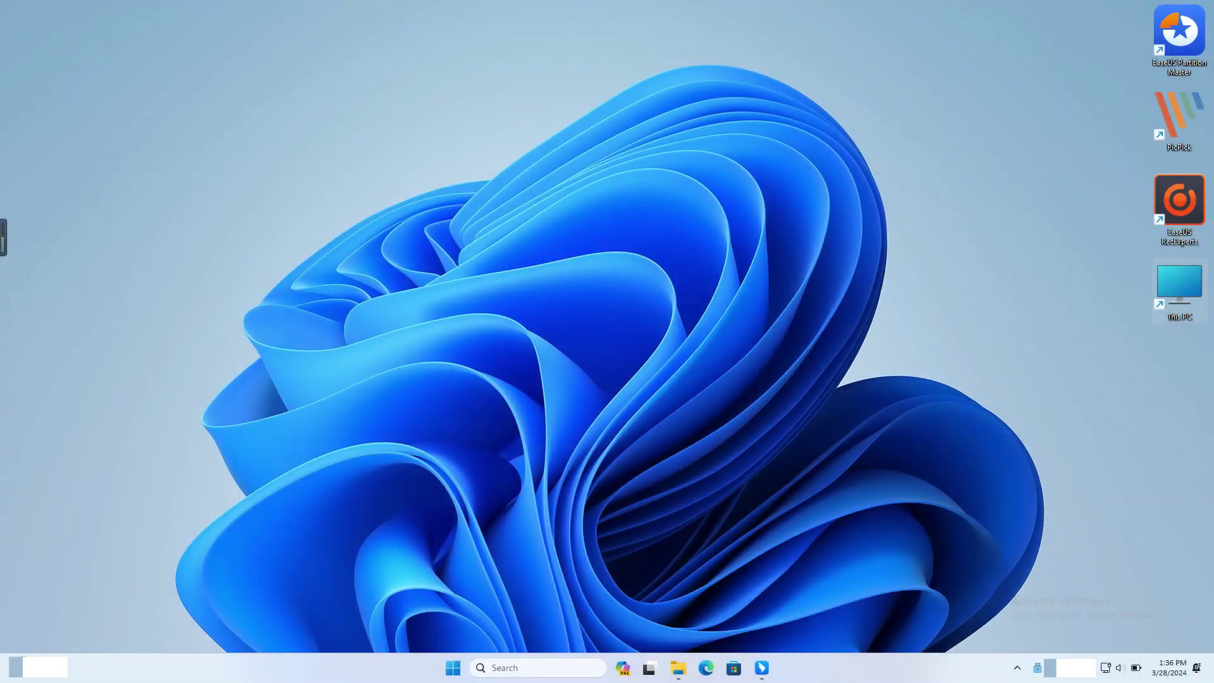
From This PC, quick-format USB Drive (G:) as FAT32, confirming the data erase.
double_click(1179, 288)
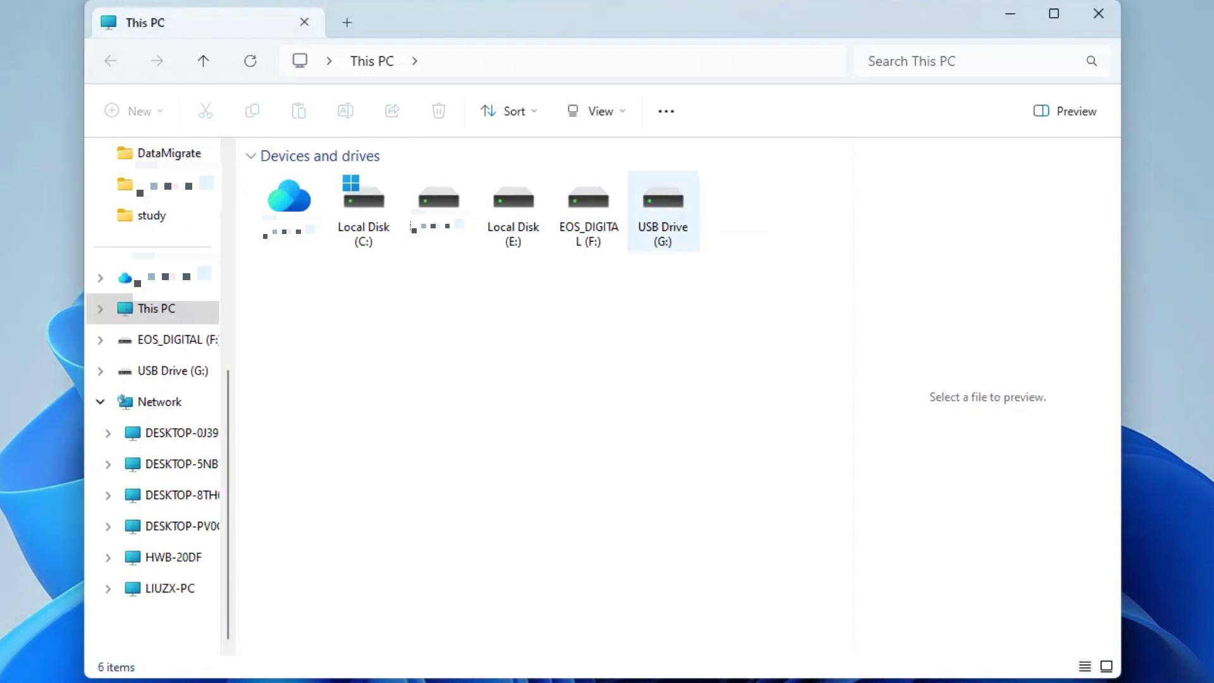
right_click(674, 215)
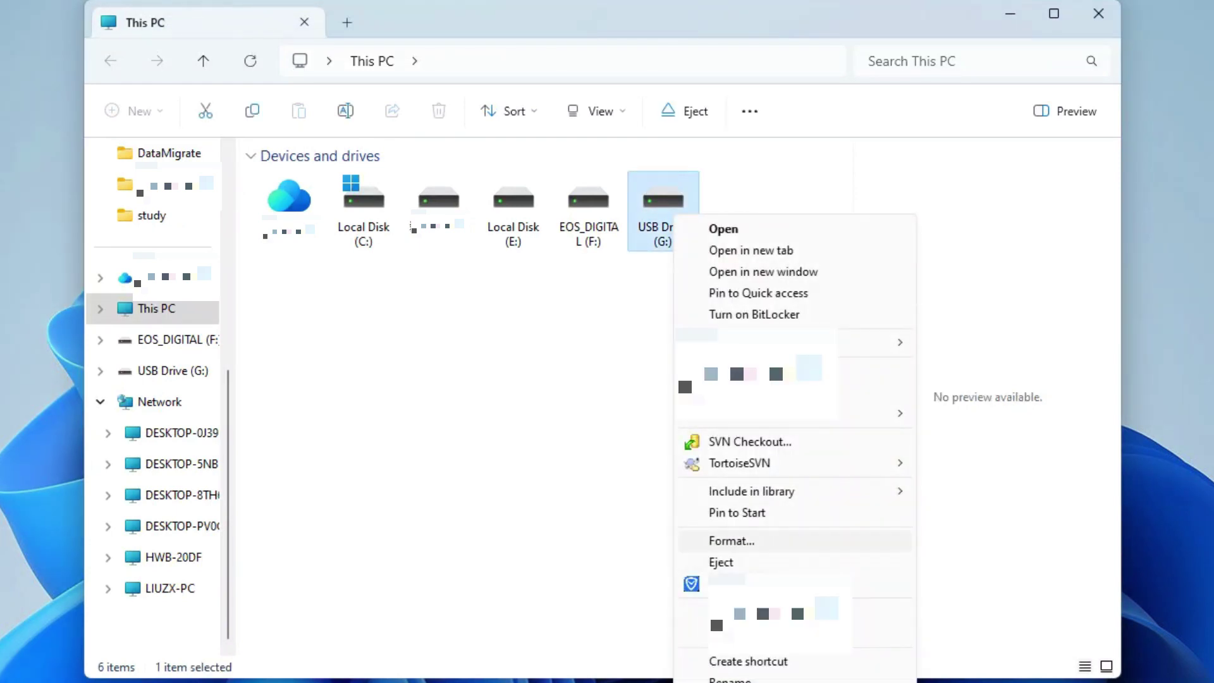
left_click(731, 541)
key("Tab")
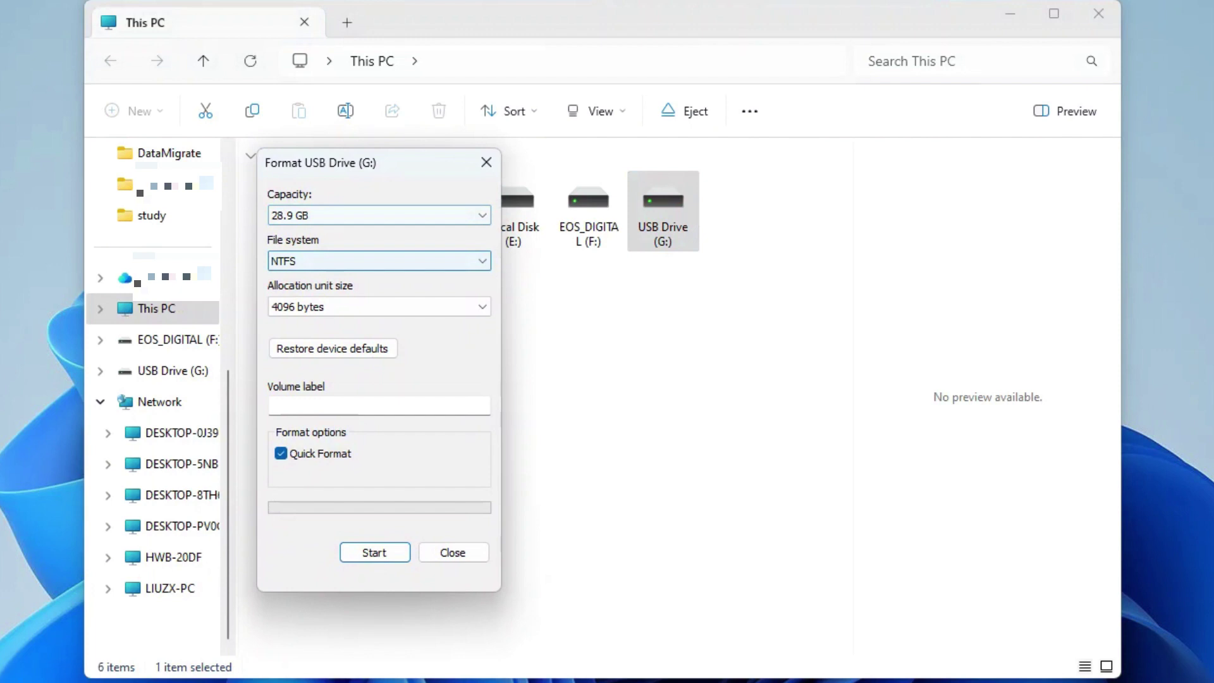
key("alt+Down")
key("Down")
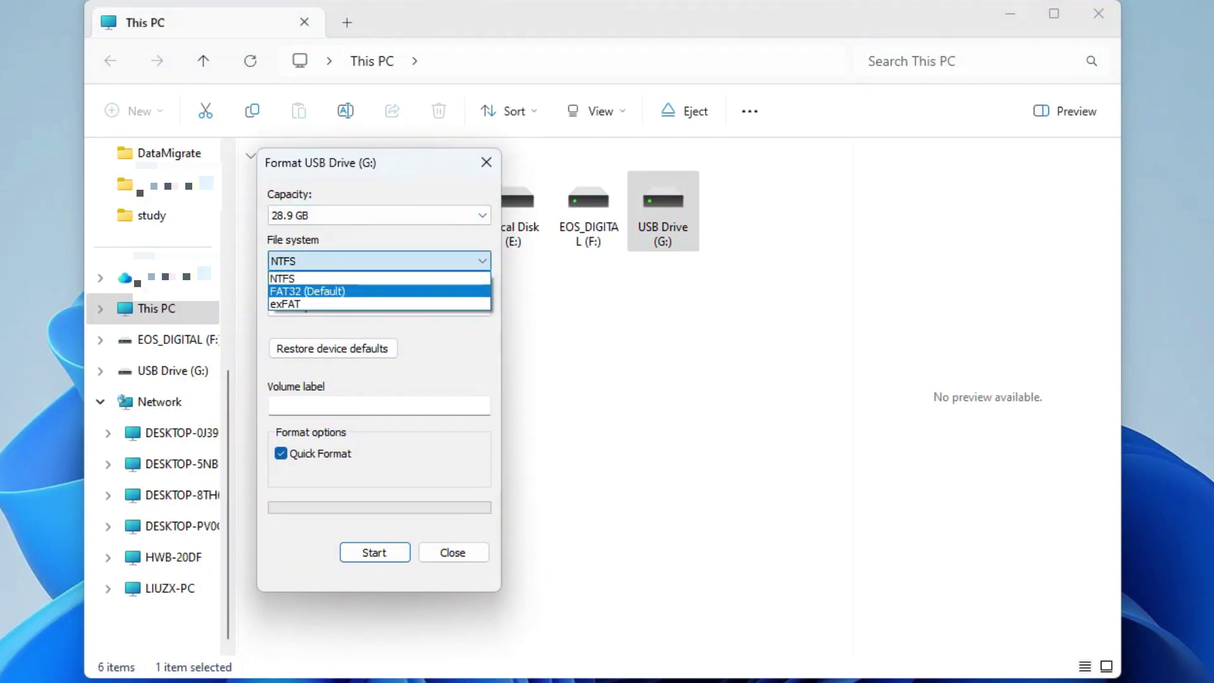
key("Return")
key("Tab")
key("Tab")
key("Tab")
key("Tab")
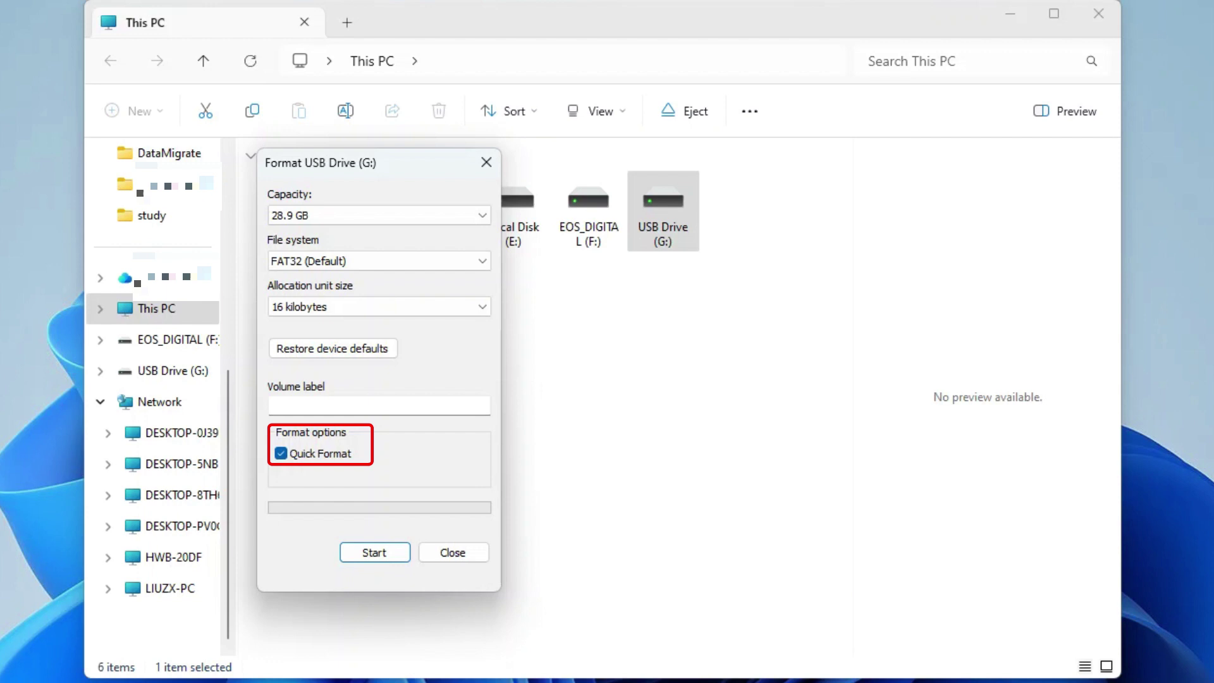
key("Return")
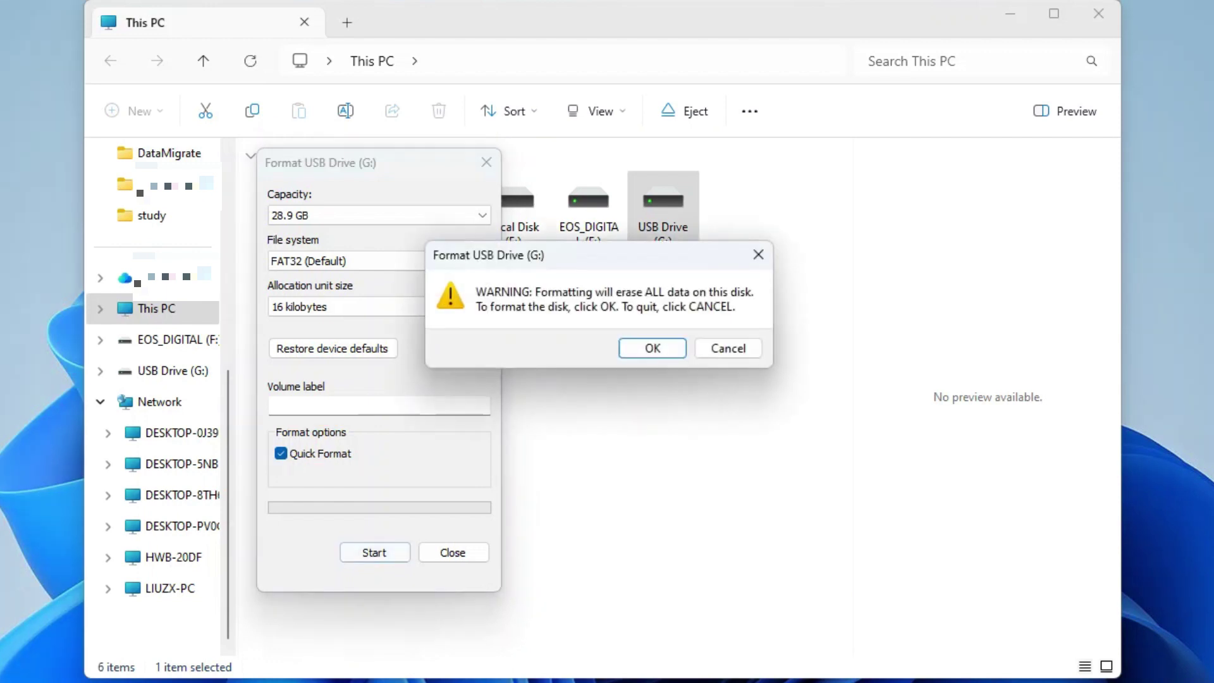
key("Return")
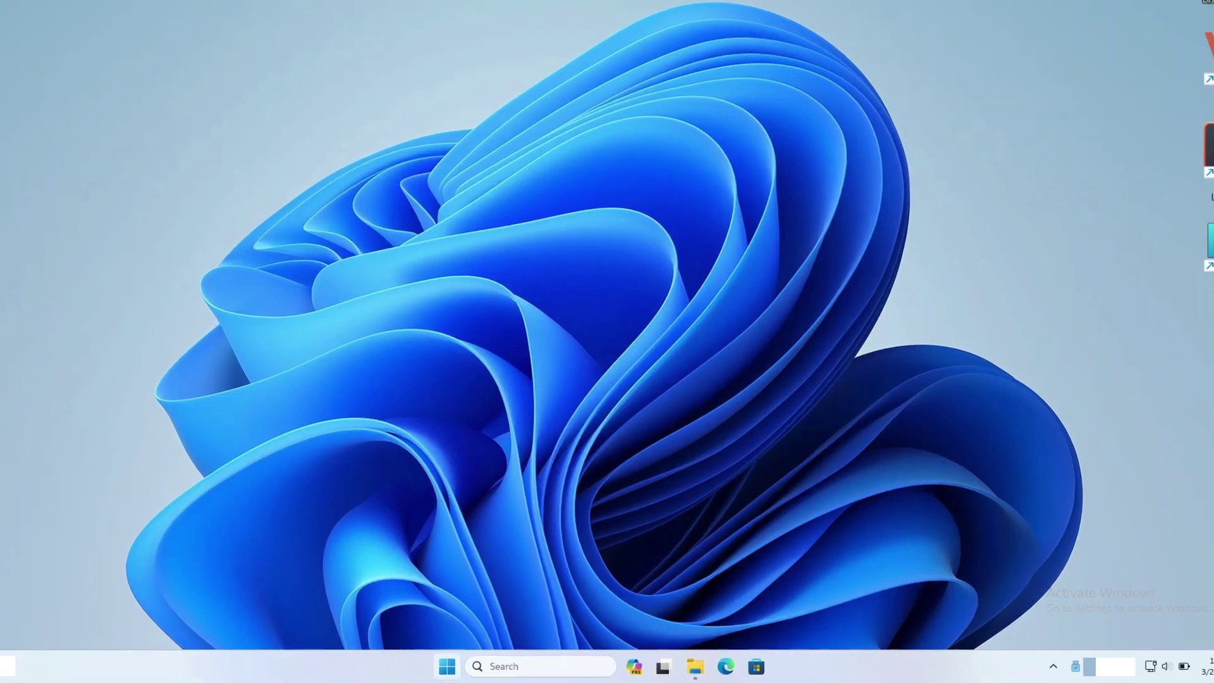
Launch Disk Management via Win+X and bring up the Format dialog for drive G:.
key("super+x")
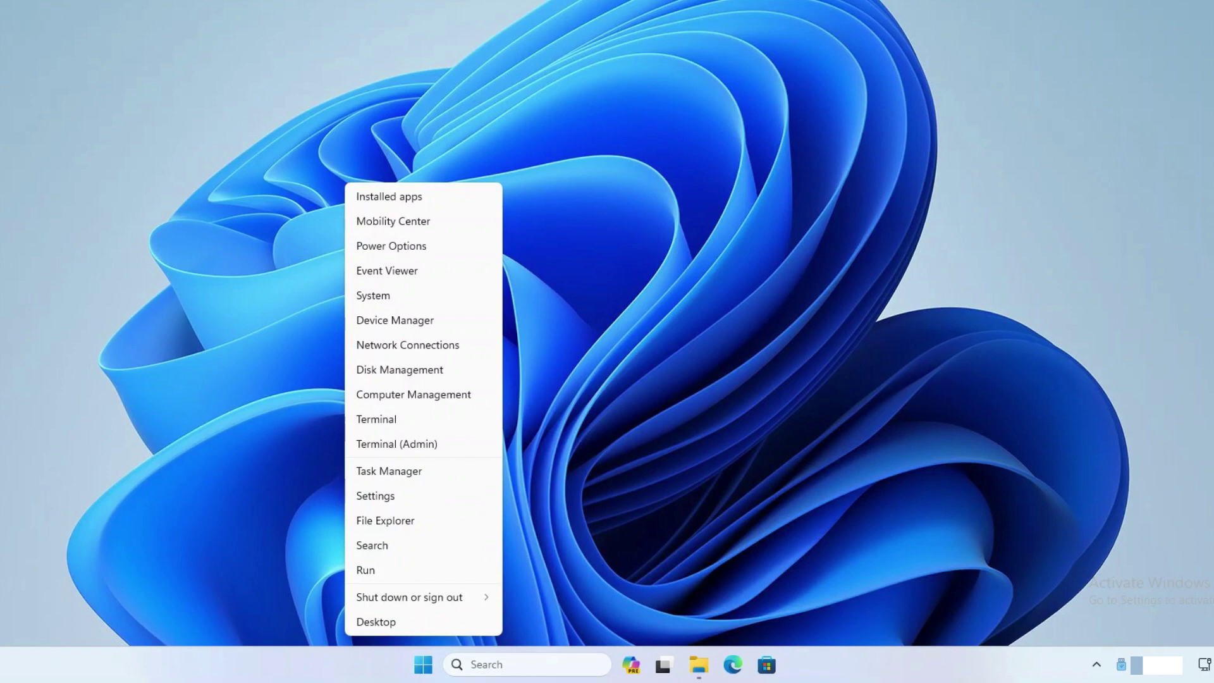
left_click(484, 369)
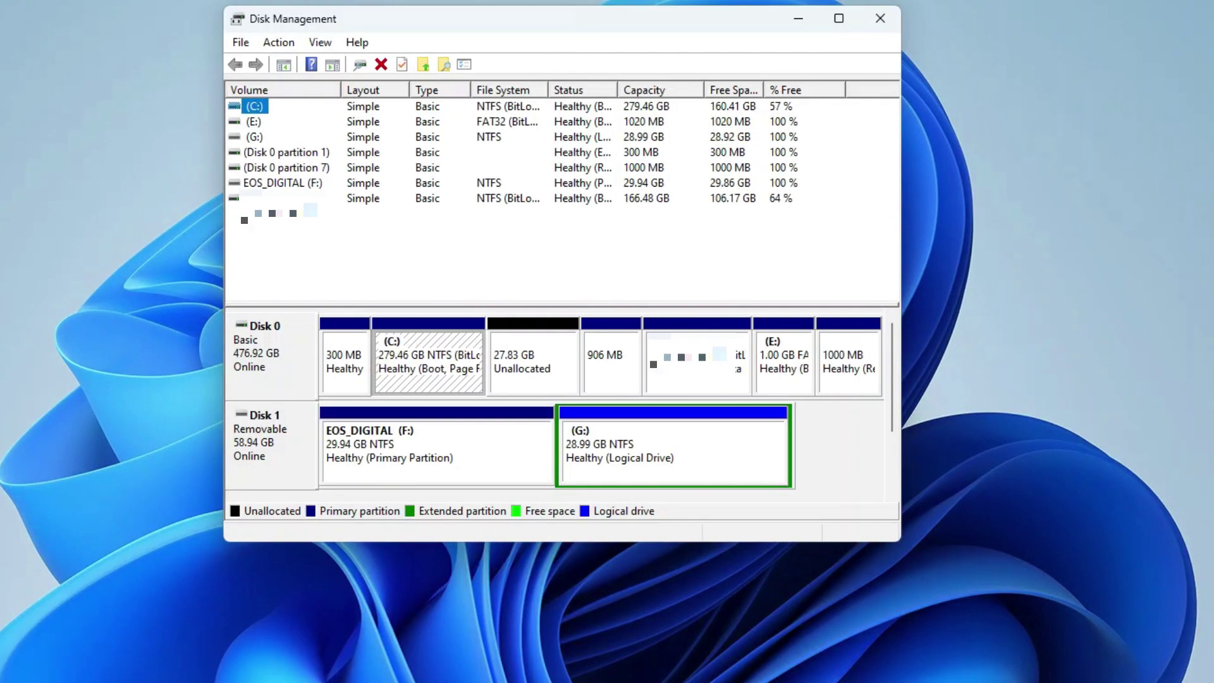
right_click(633, 447)
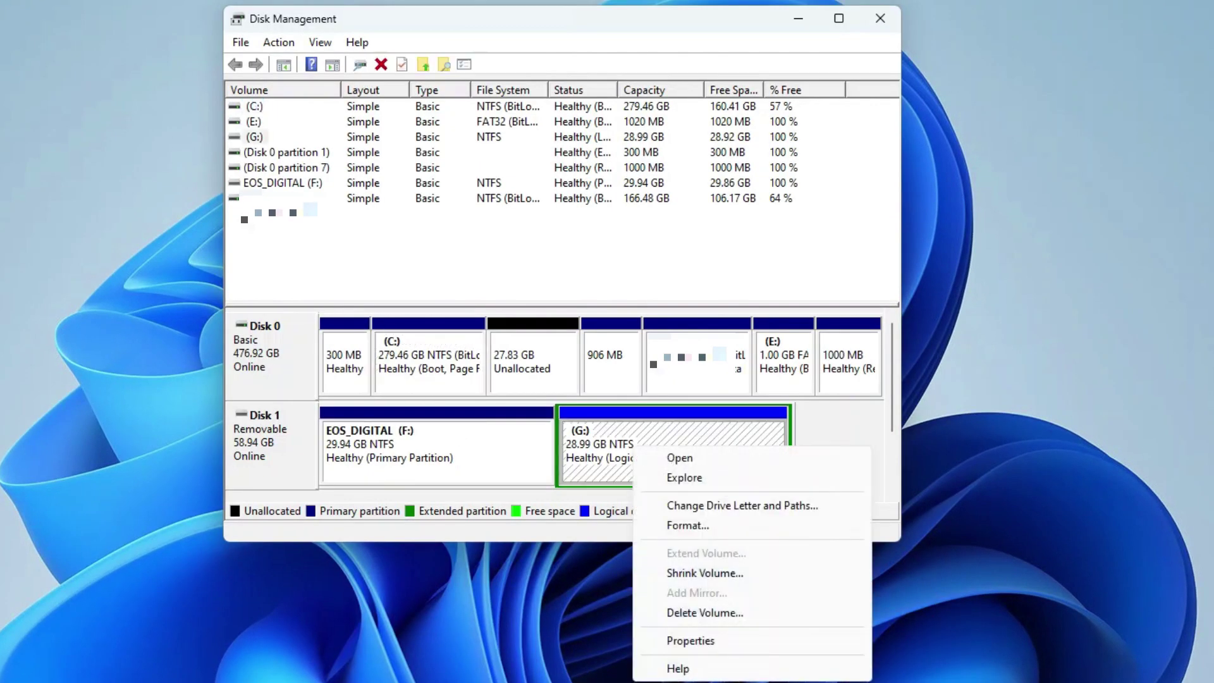
left_click(688, 525)
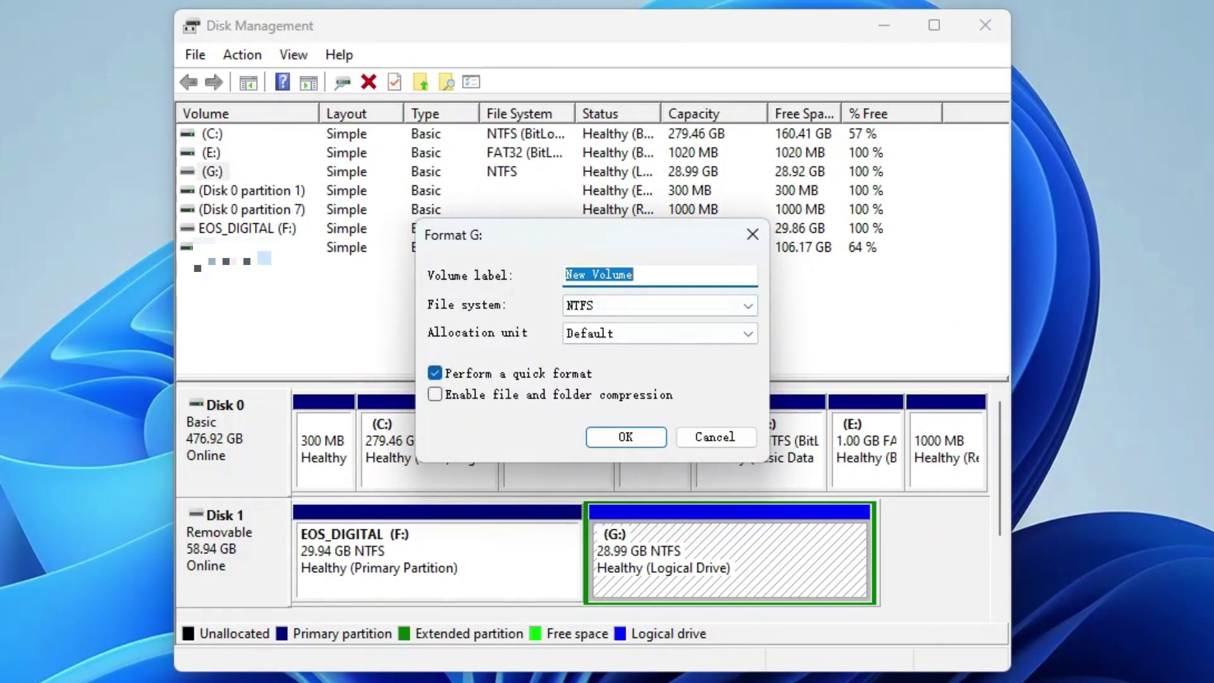
Format G: as FAT32, keeping the New Volume label and Default allocation unit size.
key("End")
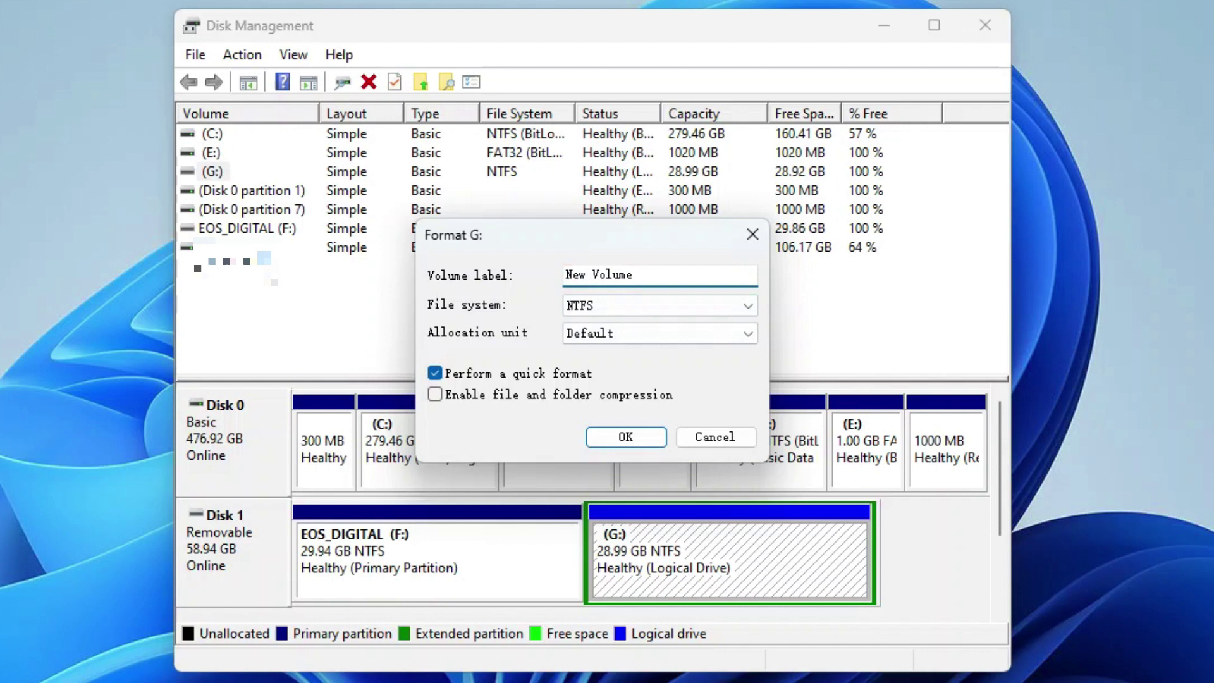
key("Tab")
key("alt+Down")
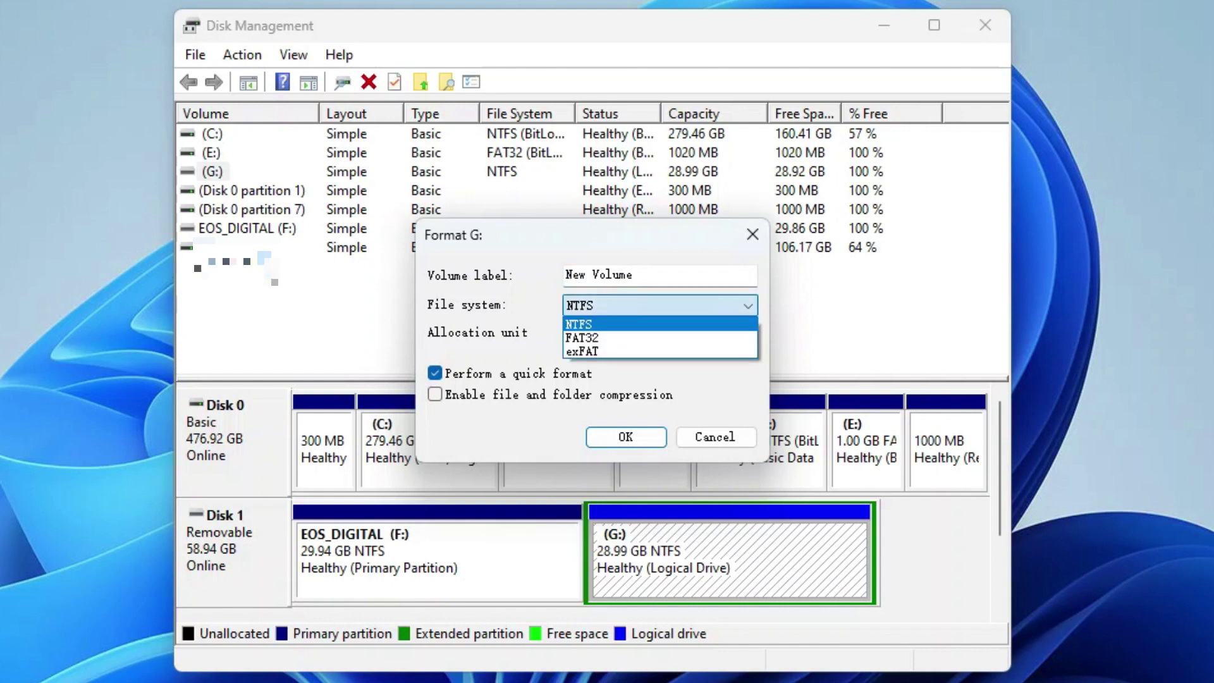
key("Down")
key("Tab")
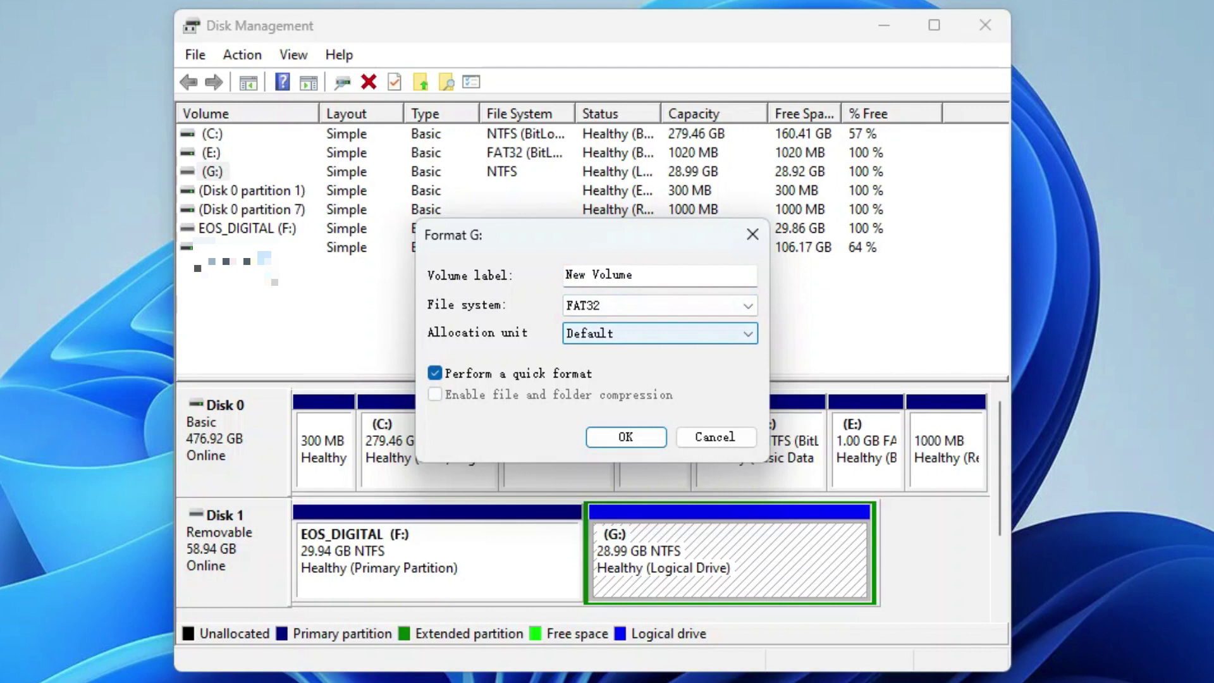
key("Tab")
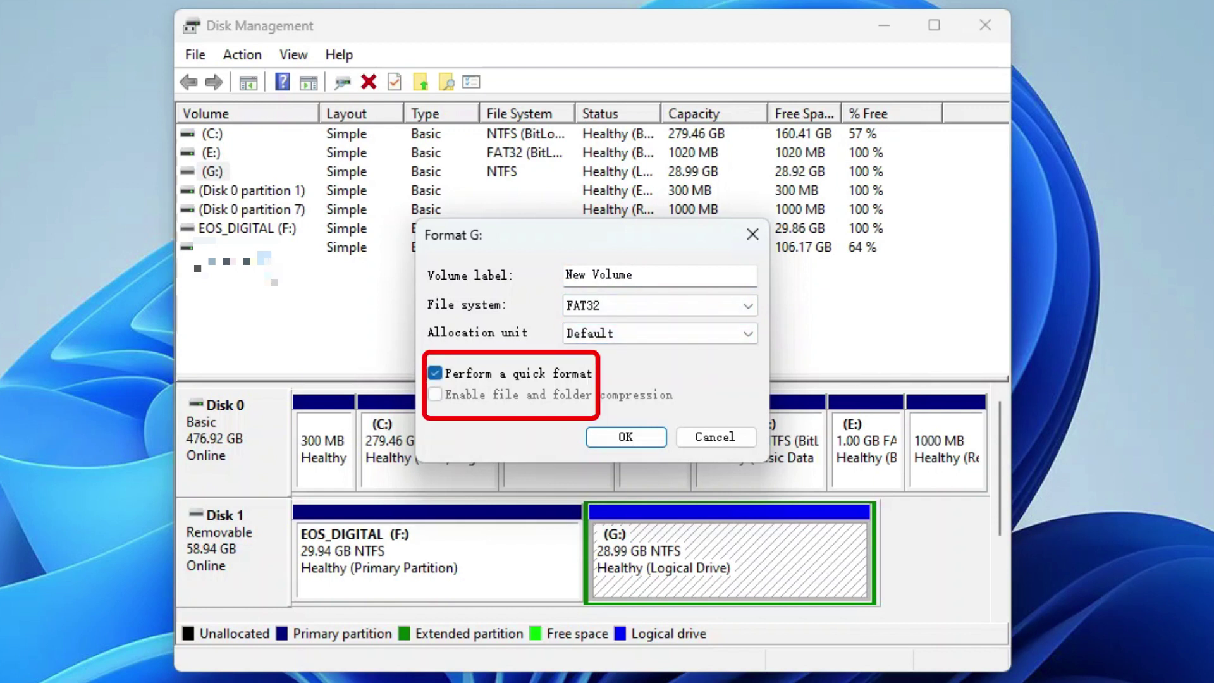
key("Return")
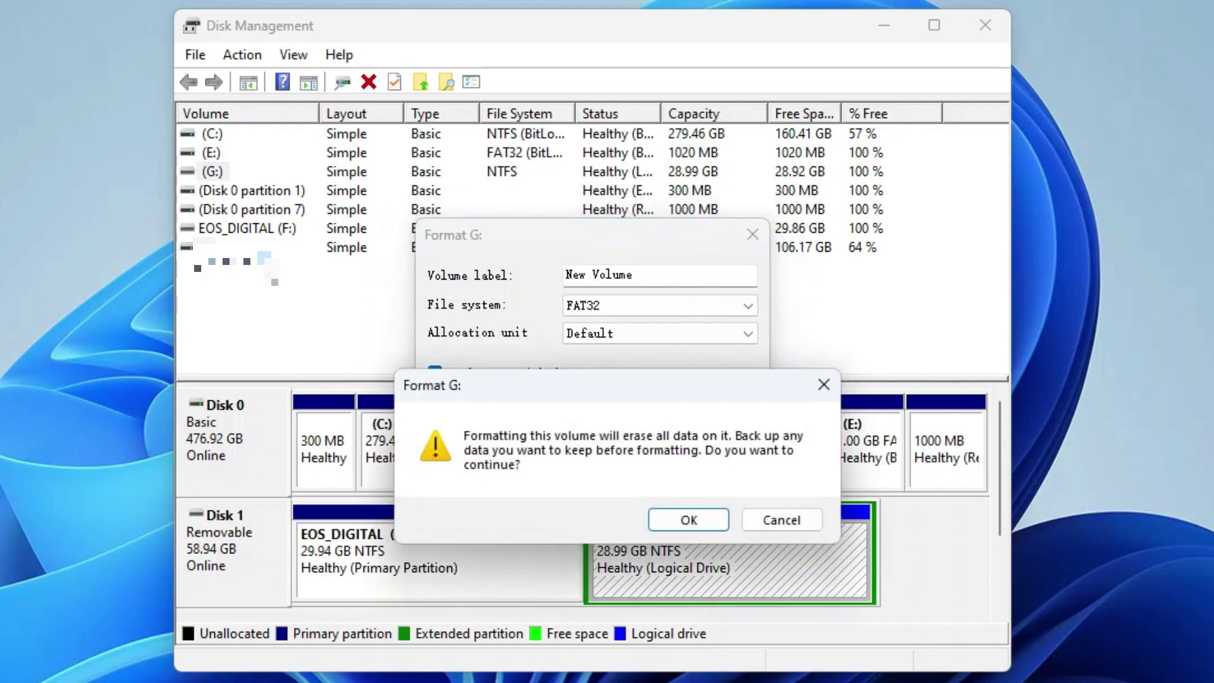
key("Return")
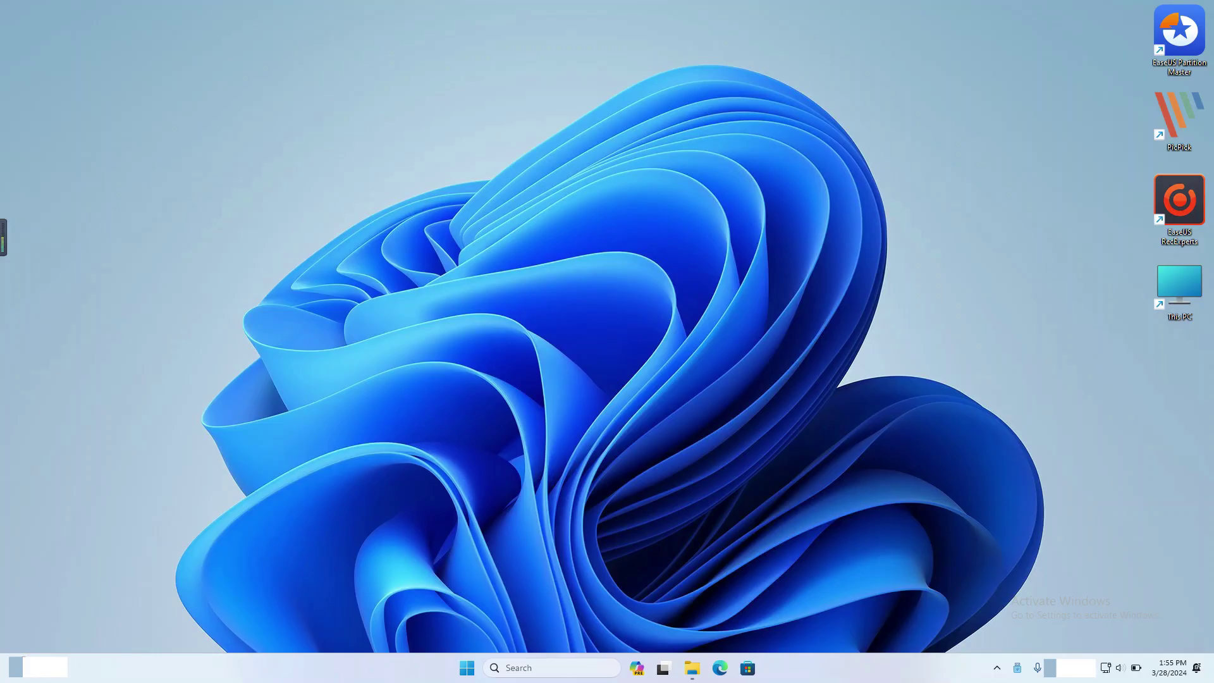
Find 'cmd' in Windows search and run Command Prompt as administrator.
key("super+s")
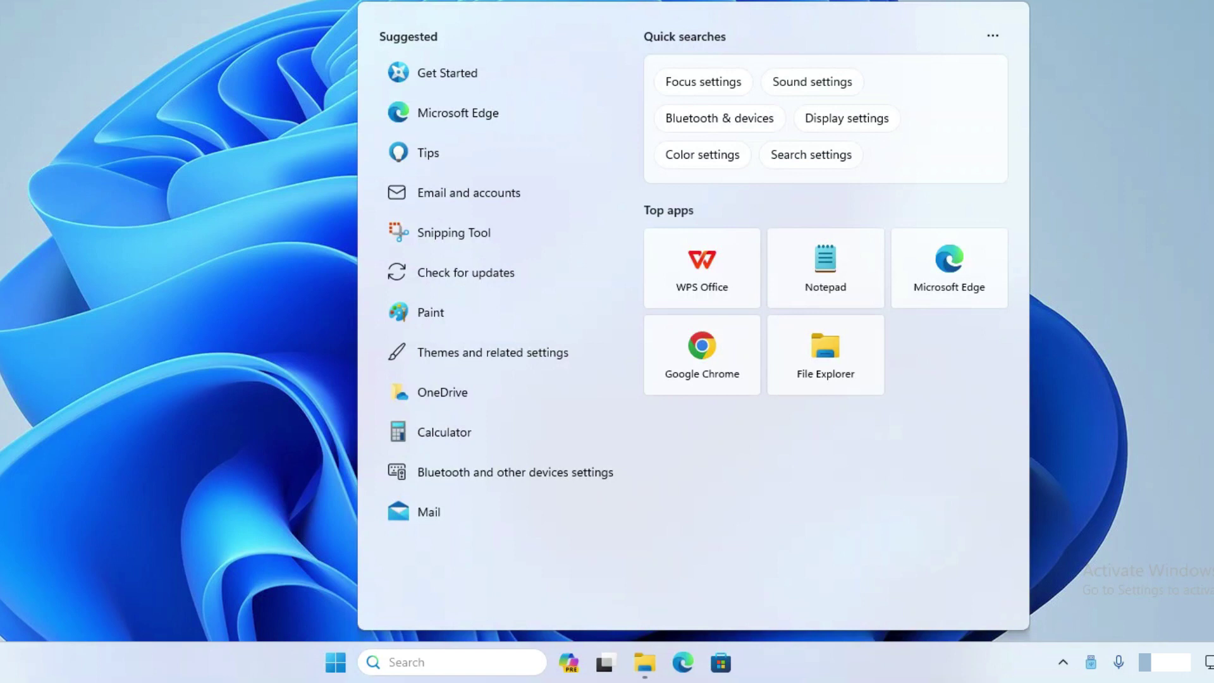
type("cmd")
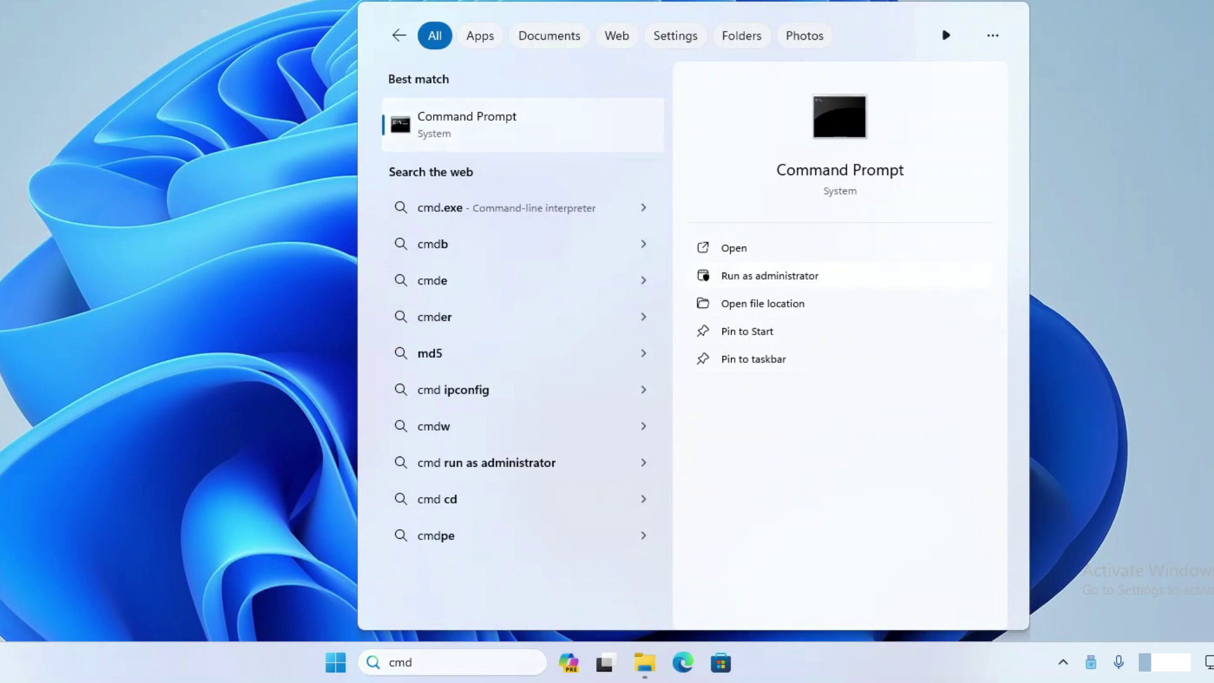
left_click(770, 276)
left_click(214, 145)
Start DiskPart, list the disks, select disk 1, and enter list volume.
type("di")
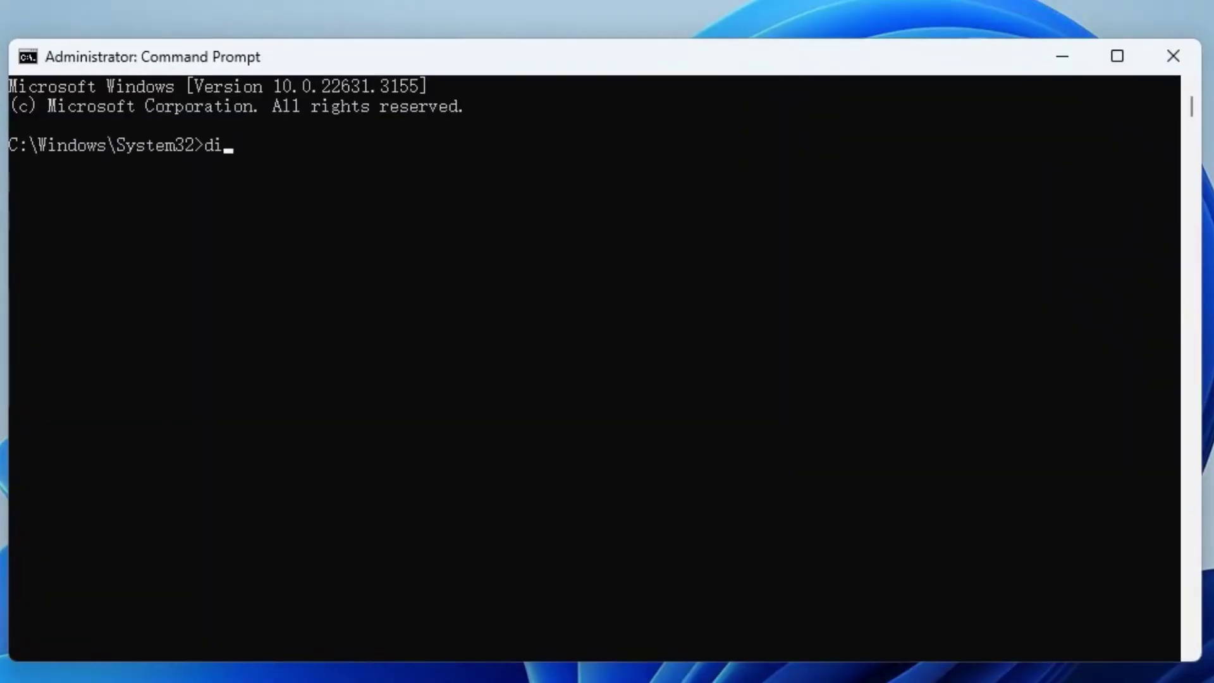
type("skpart")
key("Return")
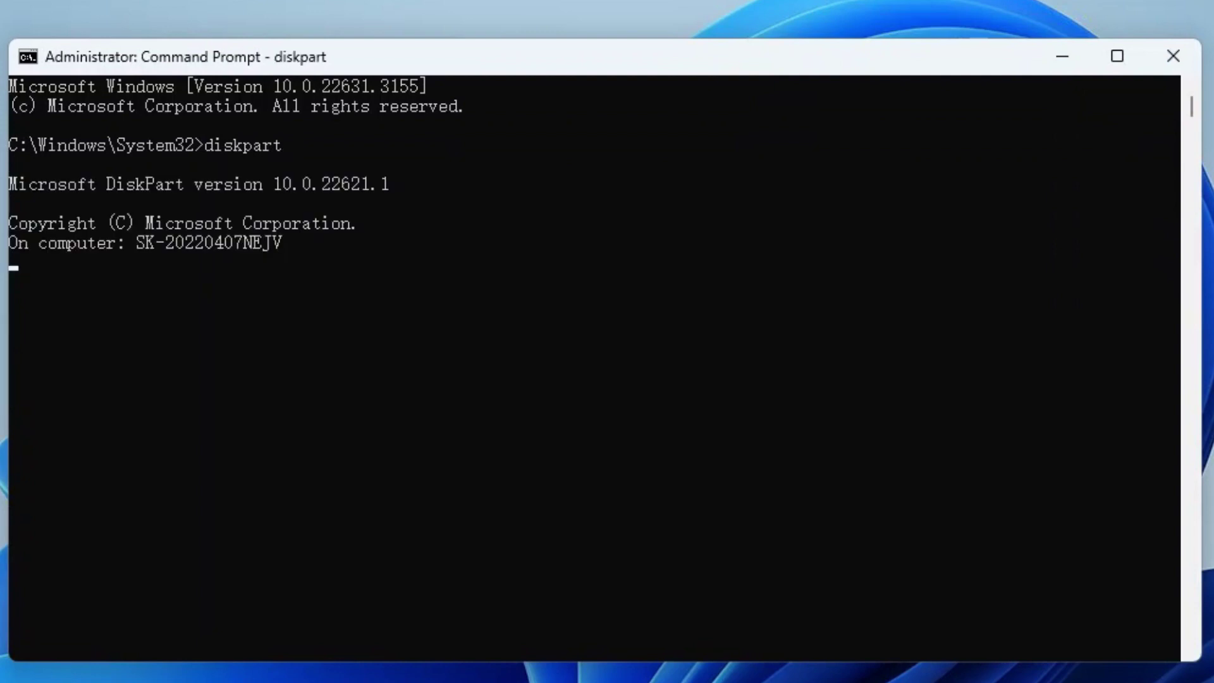
type("list disk")
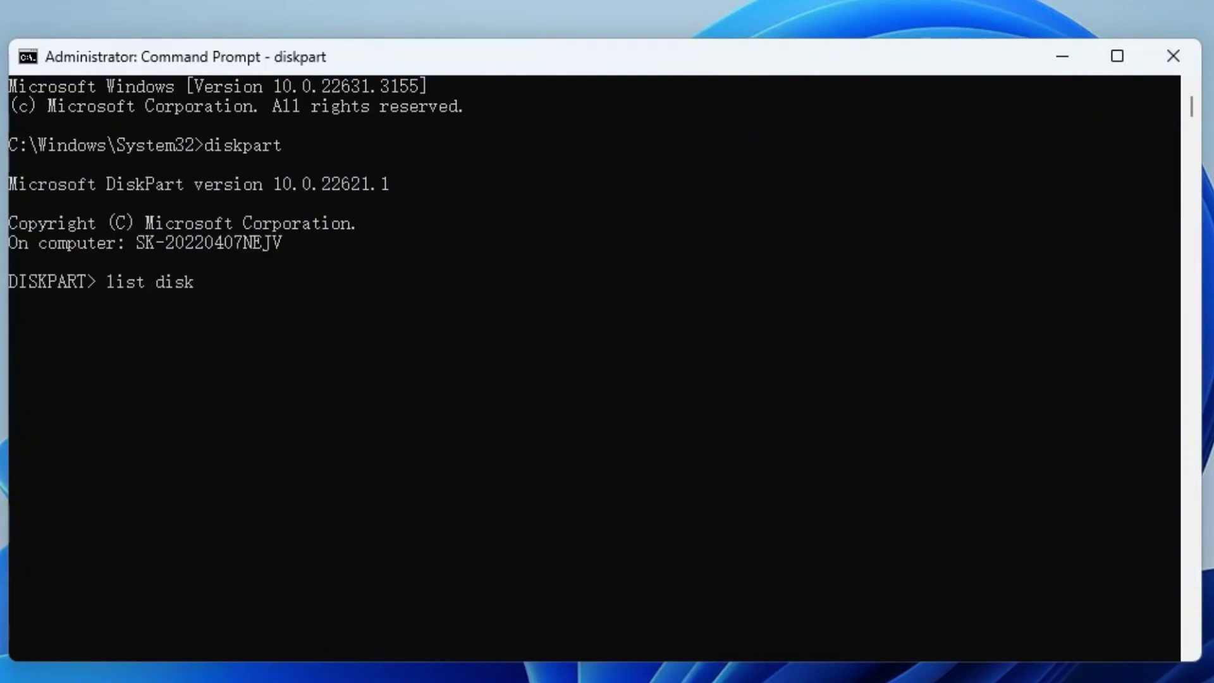
key("Return")
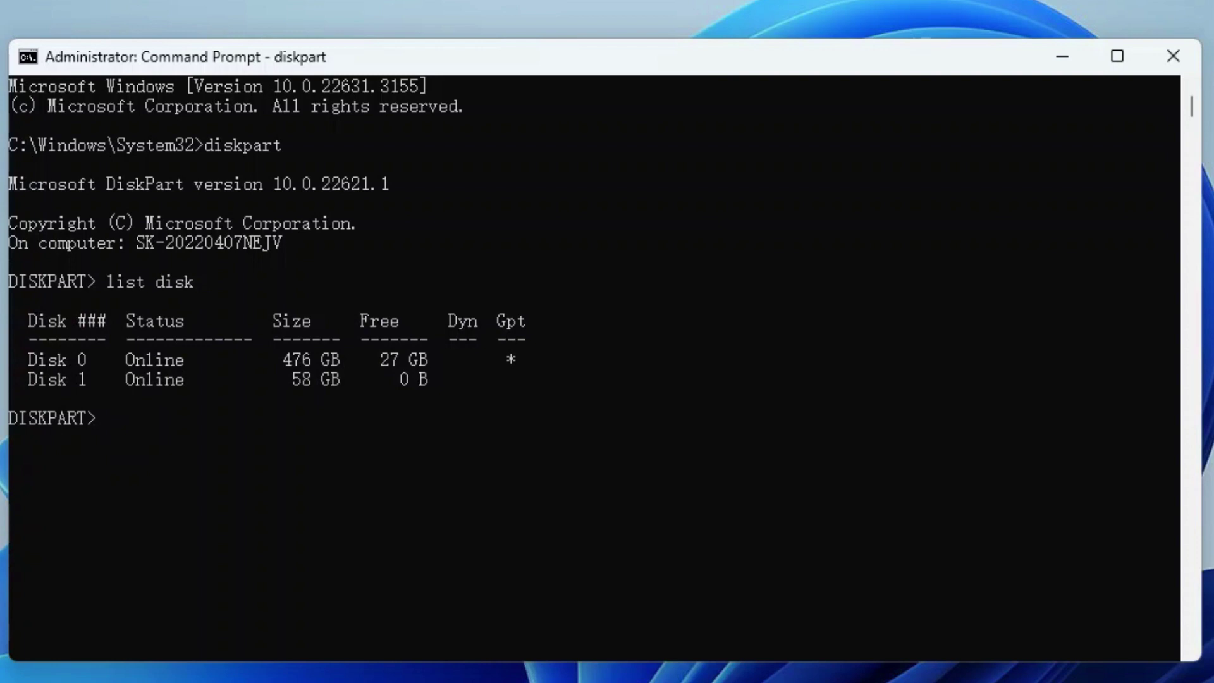
type("select disk 1")
key("Return")
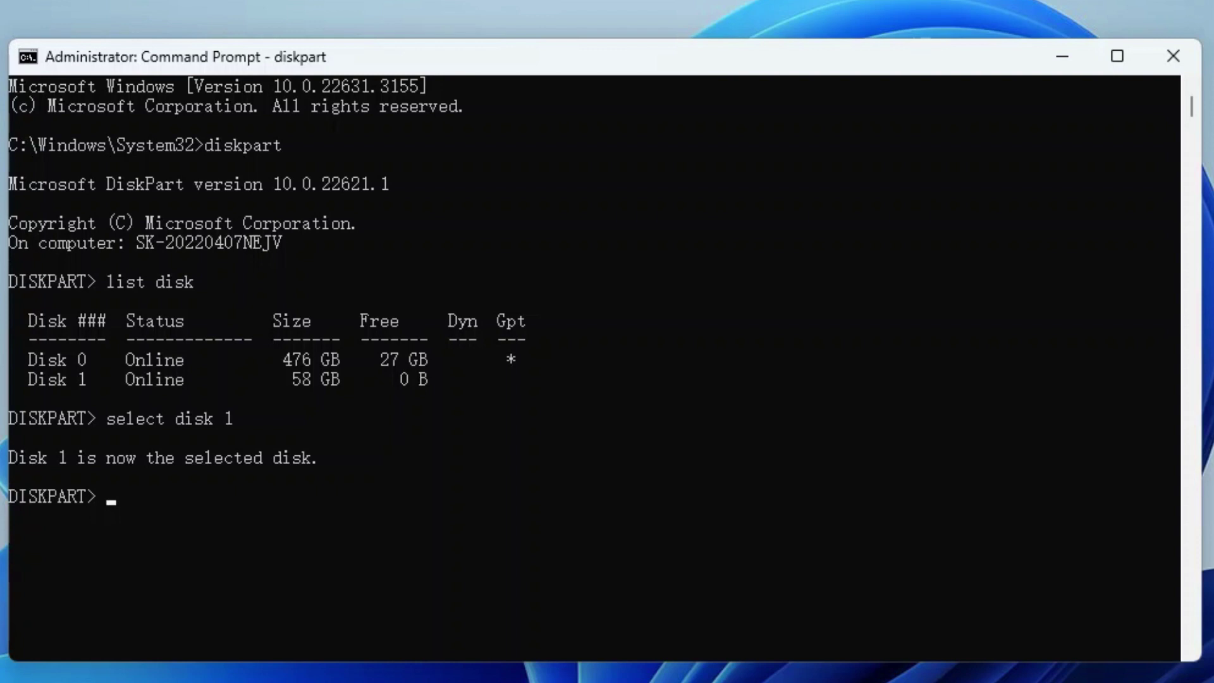
type("list volume")
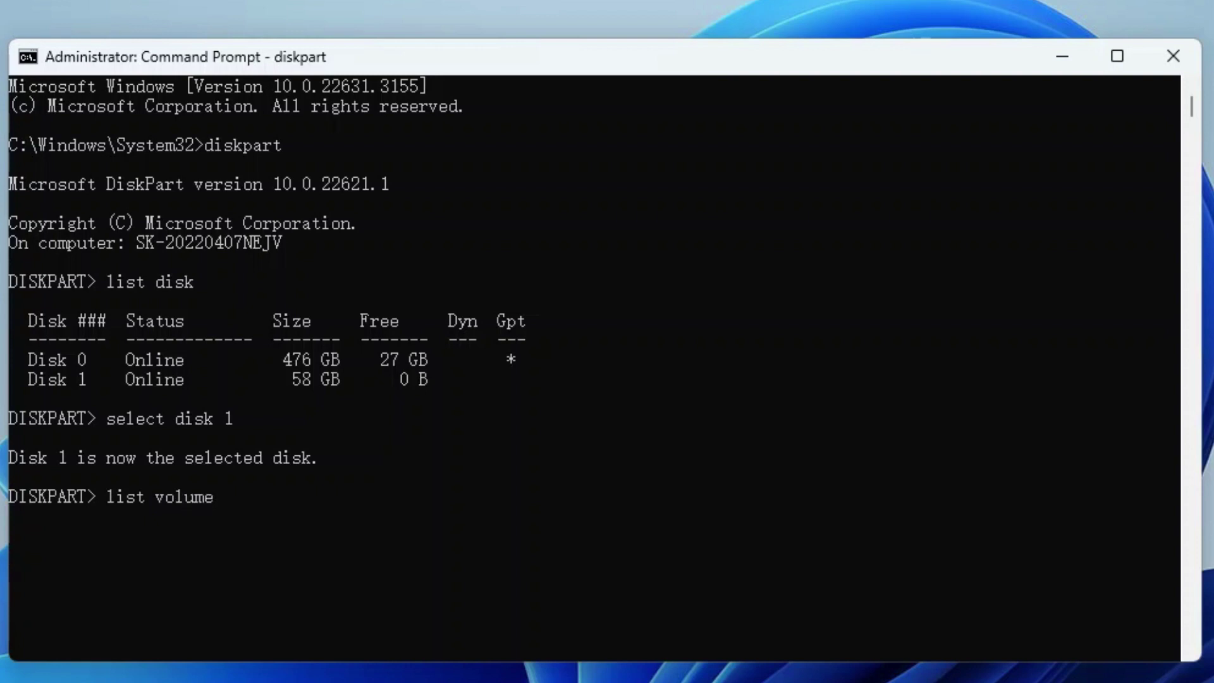
List the volumes, select volume 7 (G:), and run 'format fs = fat32 quick'.
key("Return")
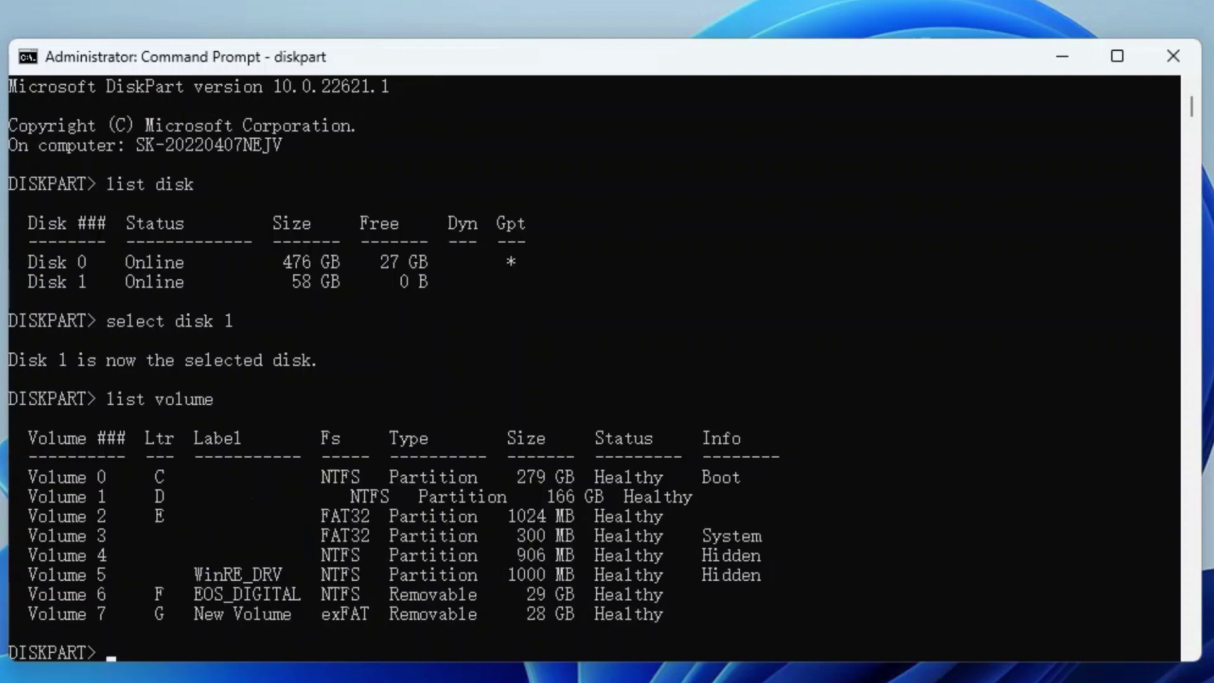
scroll(594, 367, "down", 2)
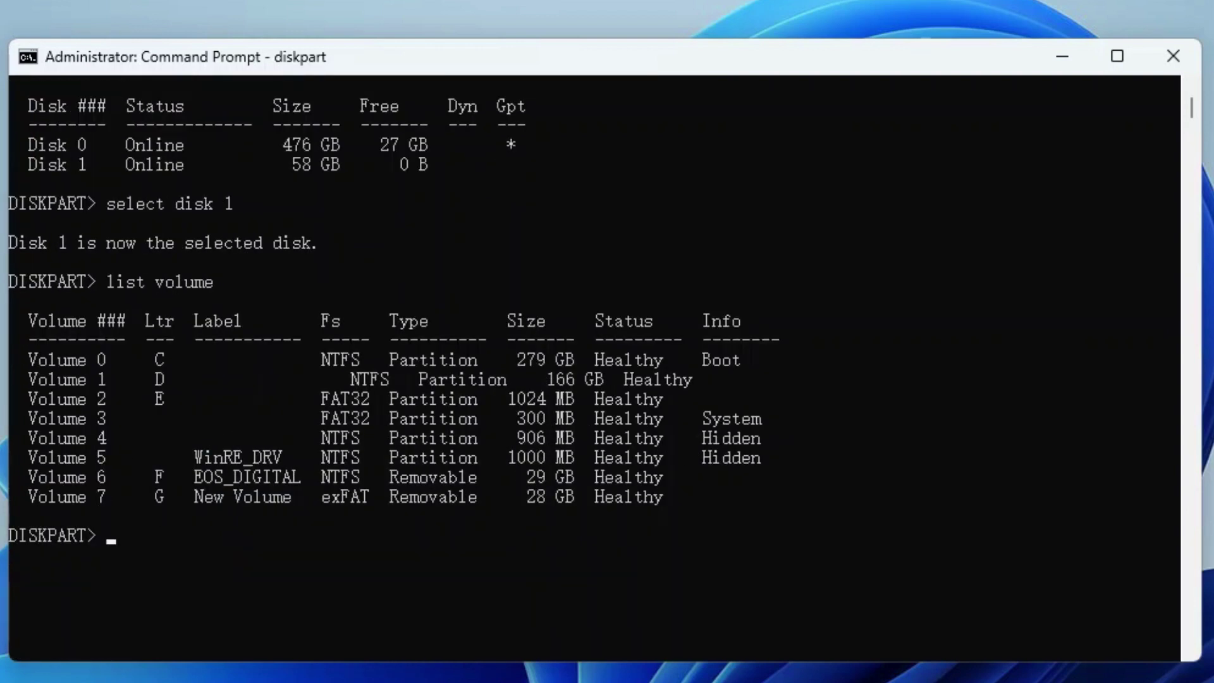
type("select volume 7")
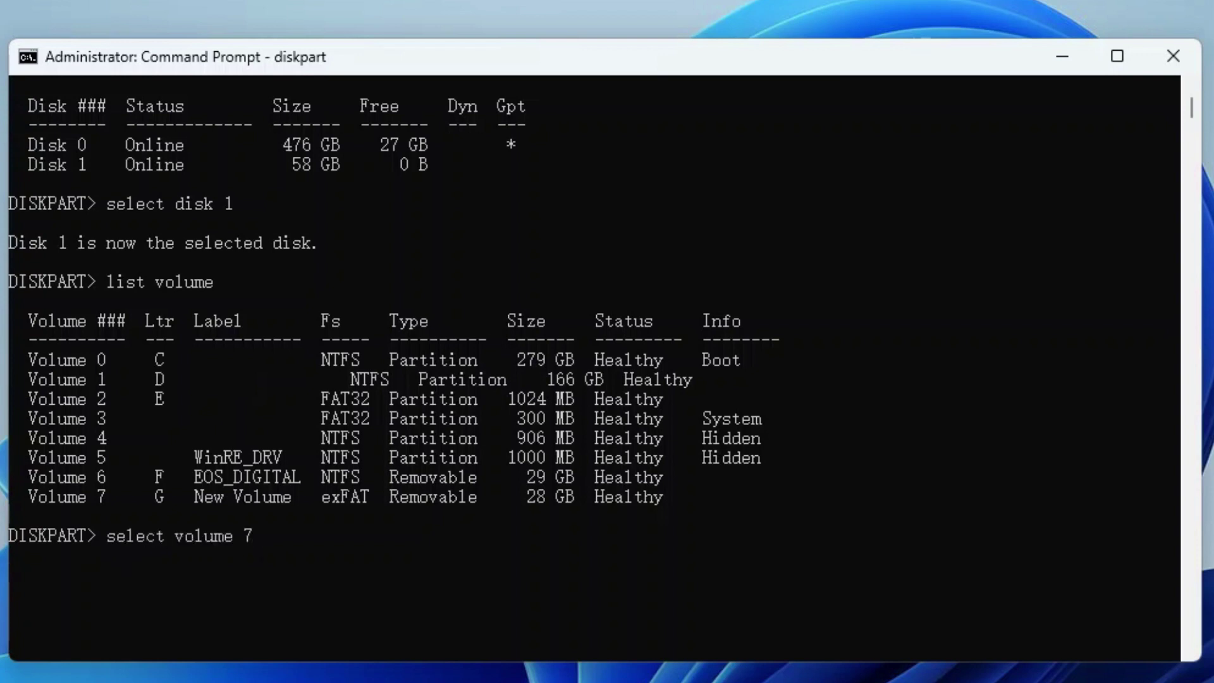
key("Return")
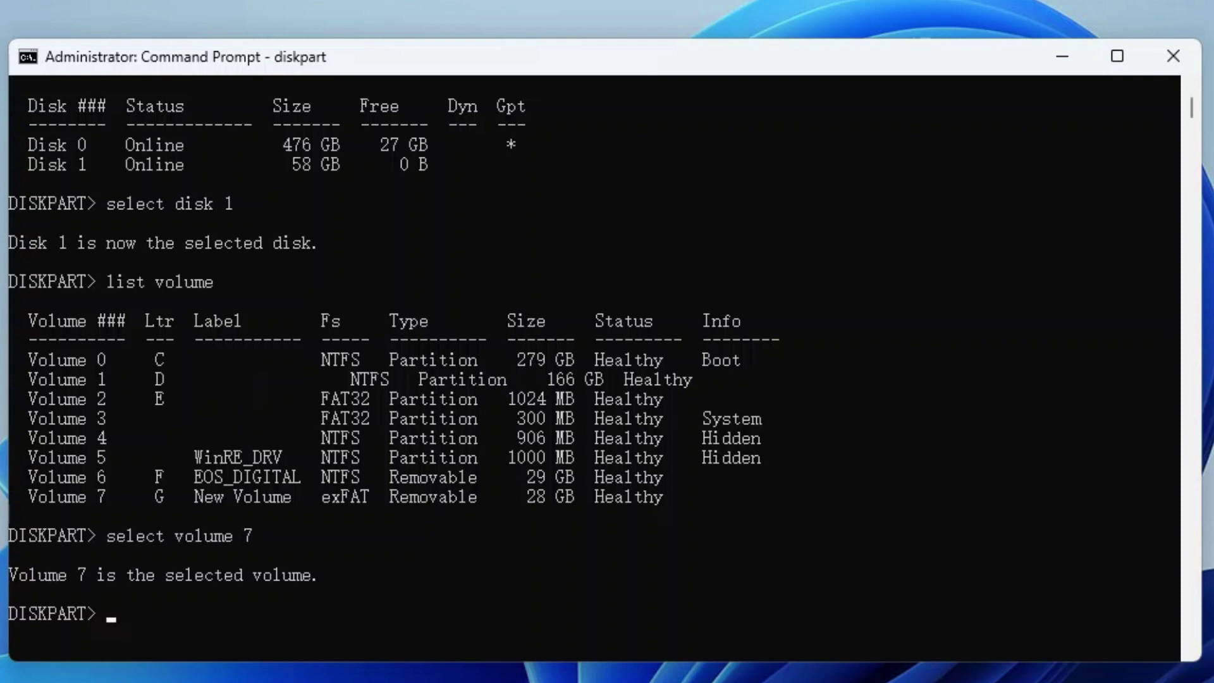
type("format fs = fa")
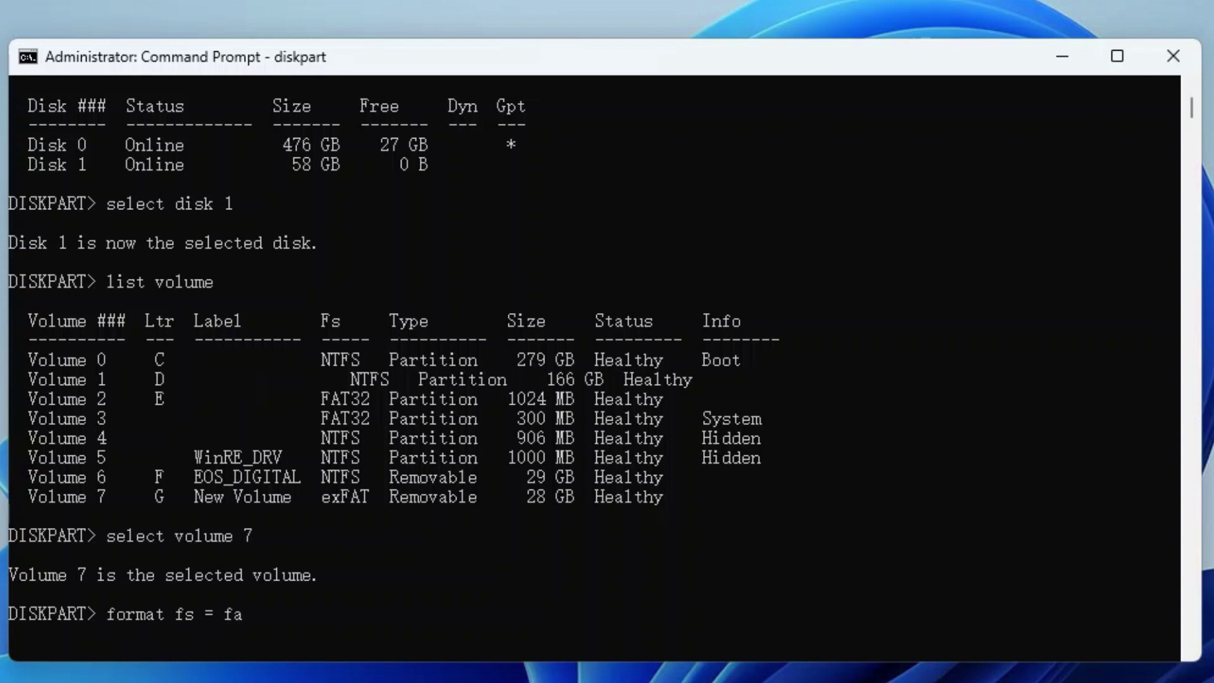
type("t32 quick")
key("Return")
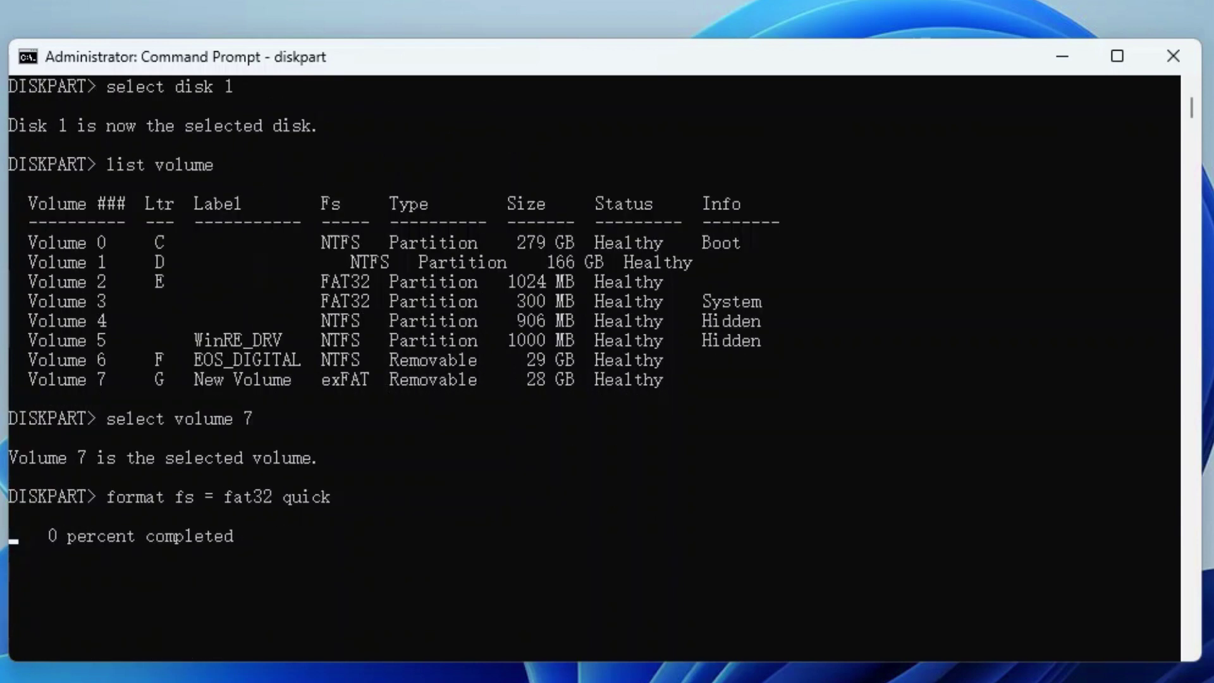